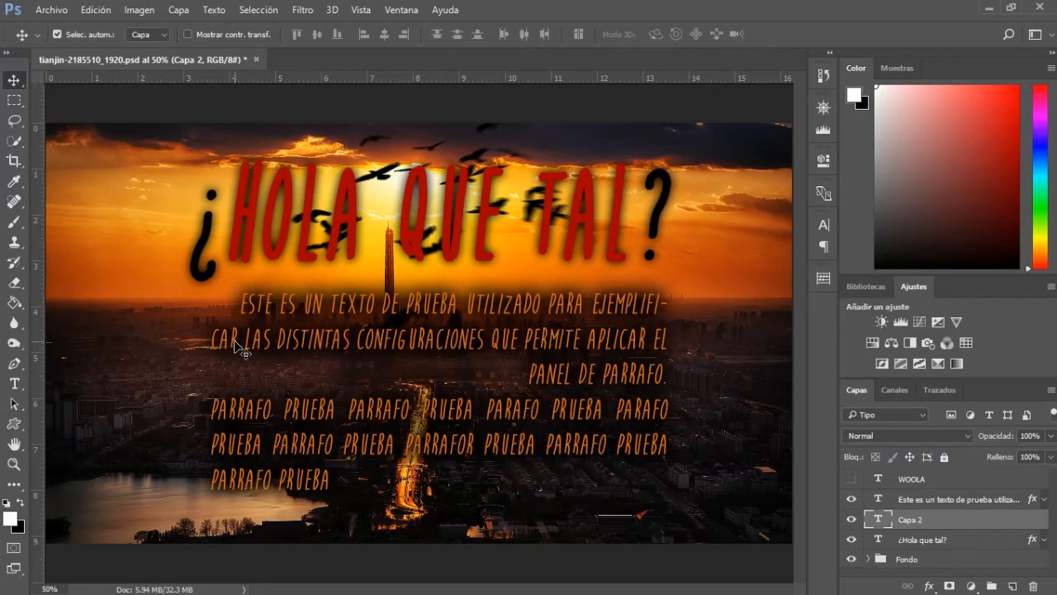
Add a horizontal paragraph text box reading HOLA over the image and move it to the upper-left corner
click(15, 383)
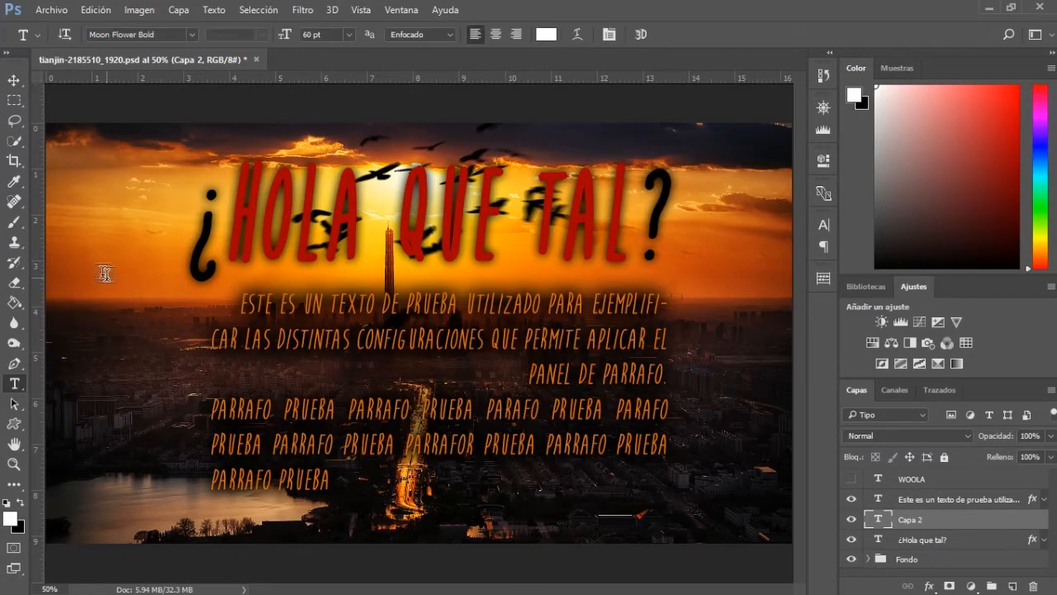
drag(85, 287, 450, 382)
text(HOLA)
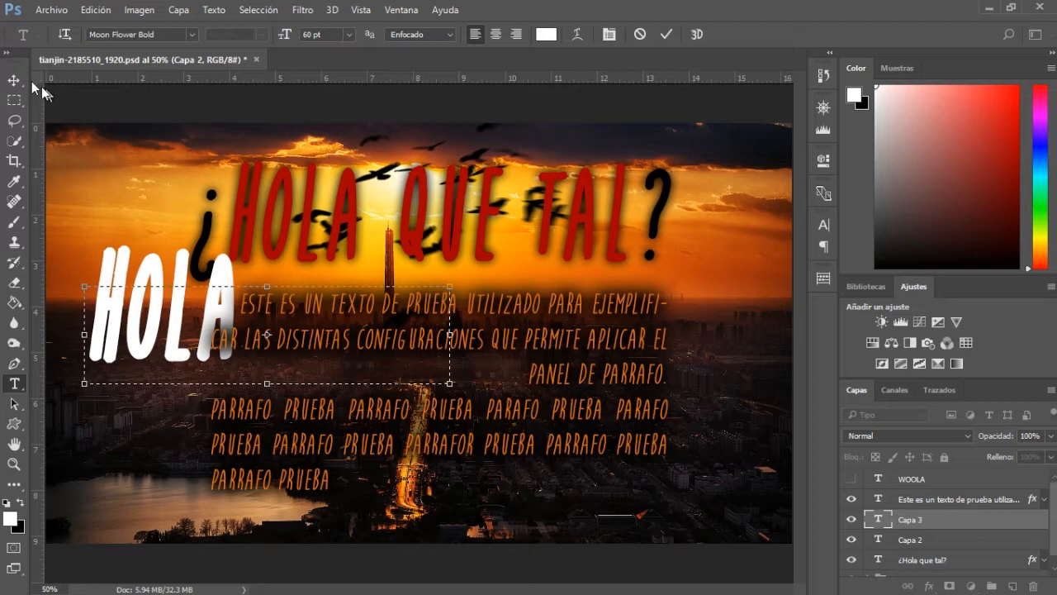
click(13, 80)
drag(190, 308, 172, 200)
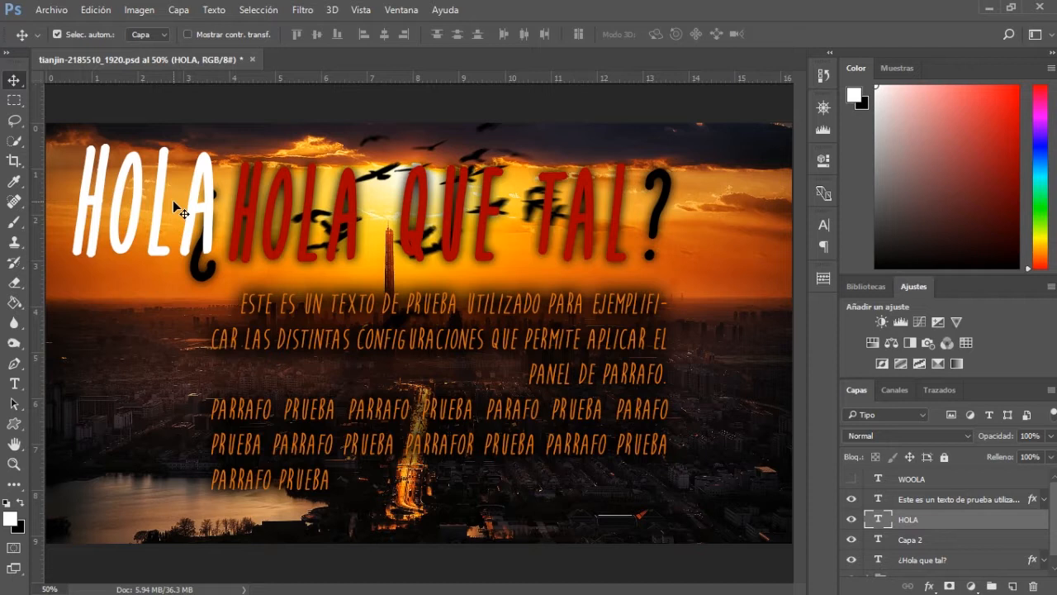
Switch the HOLA text to vertical orientation and centre it in a taller text box
double_click(880, 519)
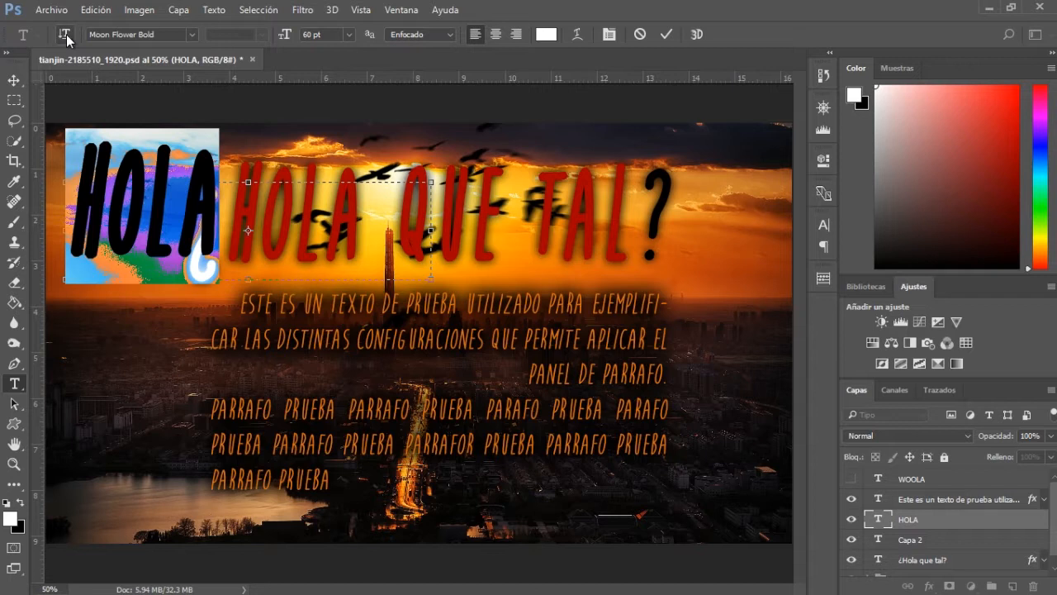
click(66, 34)
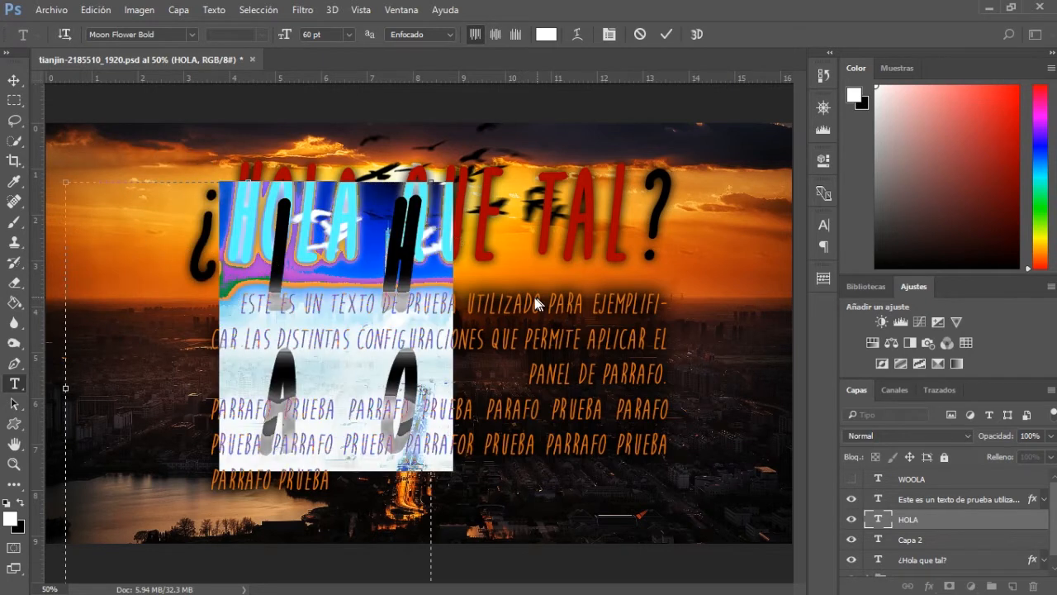
scroll(497, 309, down, 2)
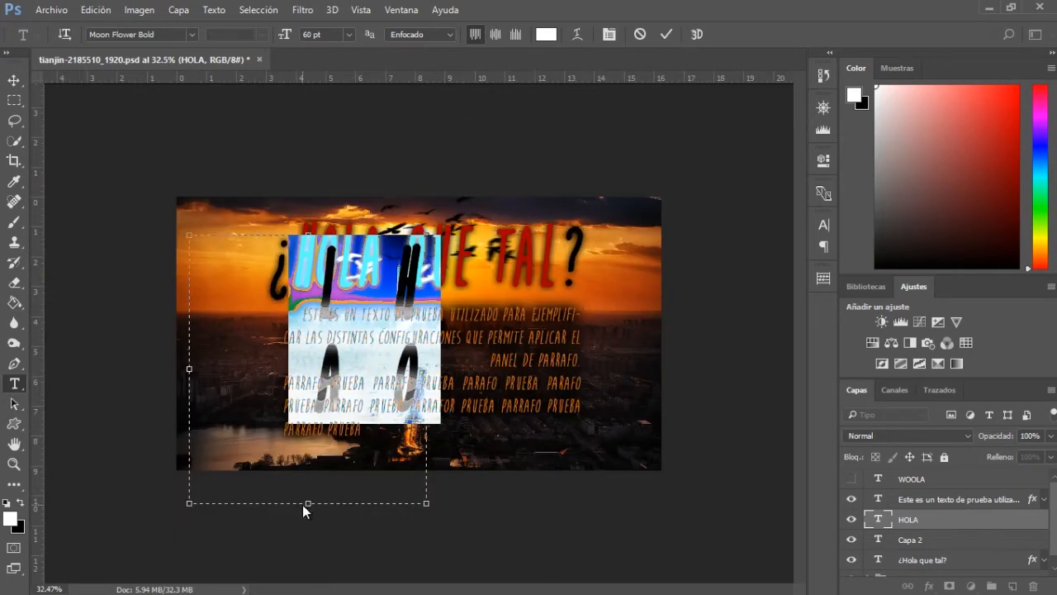
drag(308, 502, 308, 585)
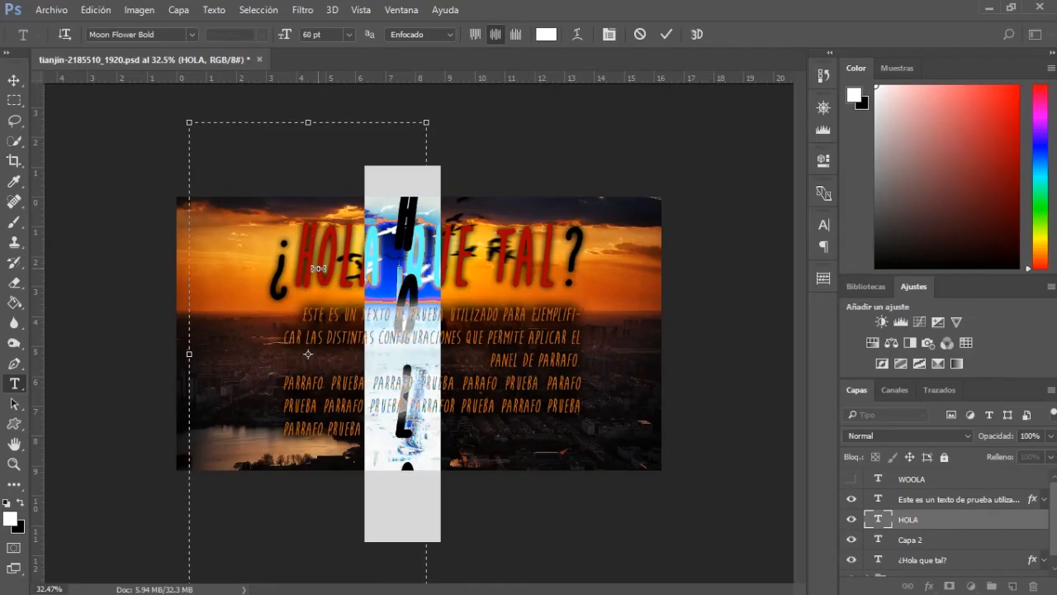
Move the vertical HOLA text to the left side of the image, keeping the orange paragraph in its place
click(13, 80)
drag(413, 316, 286, 267)
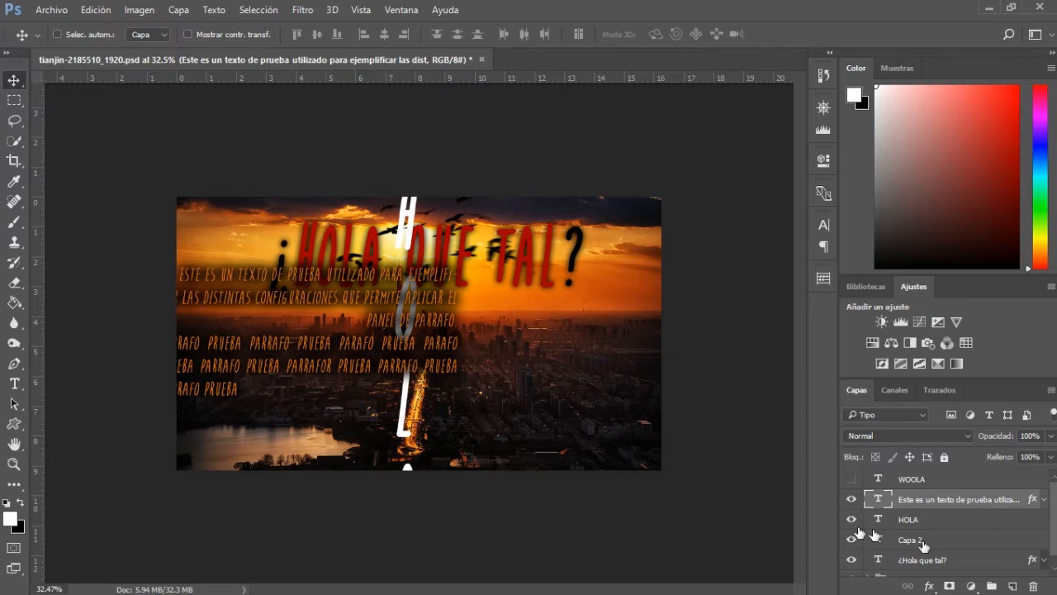
key(ctrl+z)
drag(409, 228, 218, 165)
key(ctrl+0)
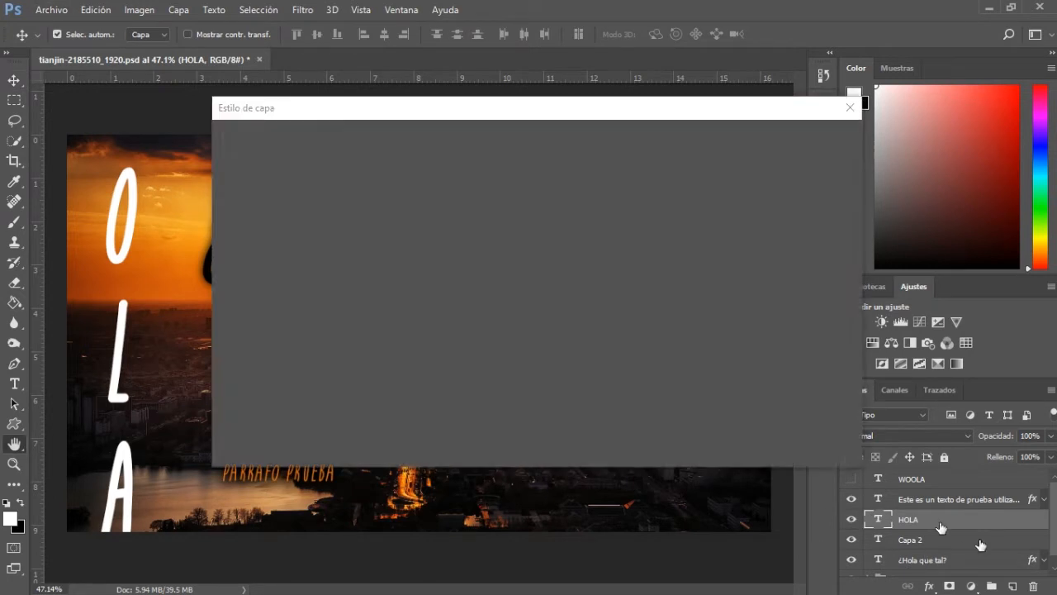
click(813, 164)
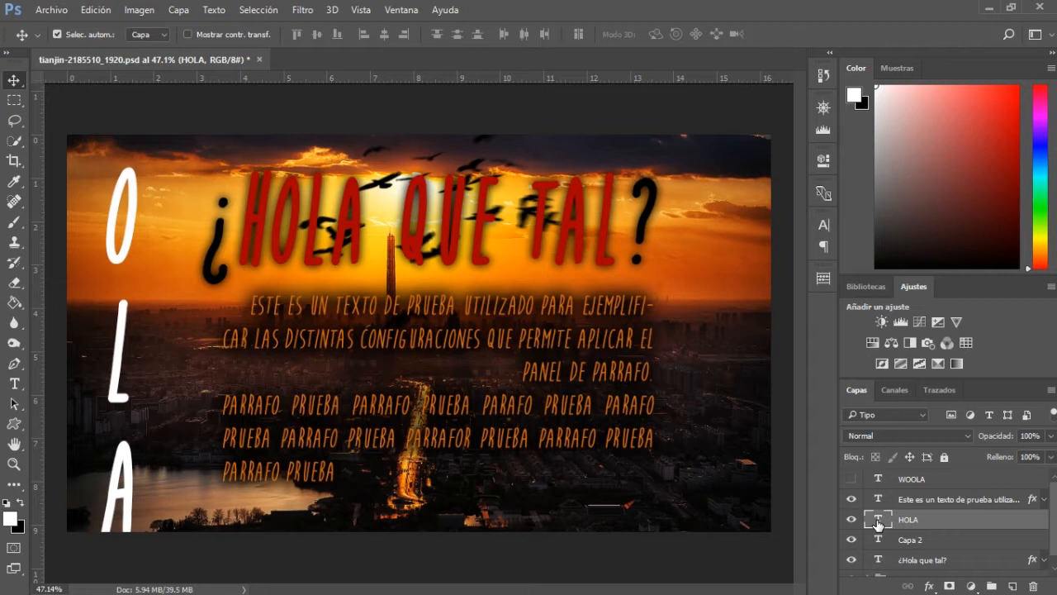
Set the vertical HOLA text's font size to 30 pt and lower it beside the title
double_click(877, 518)
click(328, 35)
text(30)
key(Return)
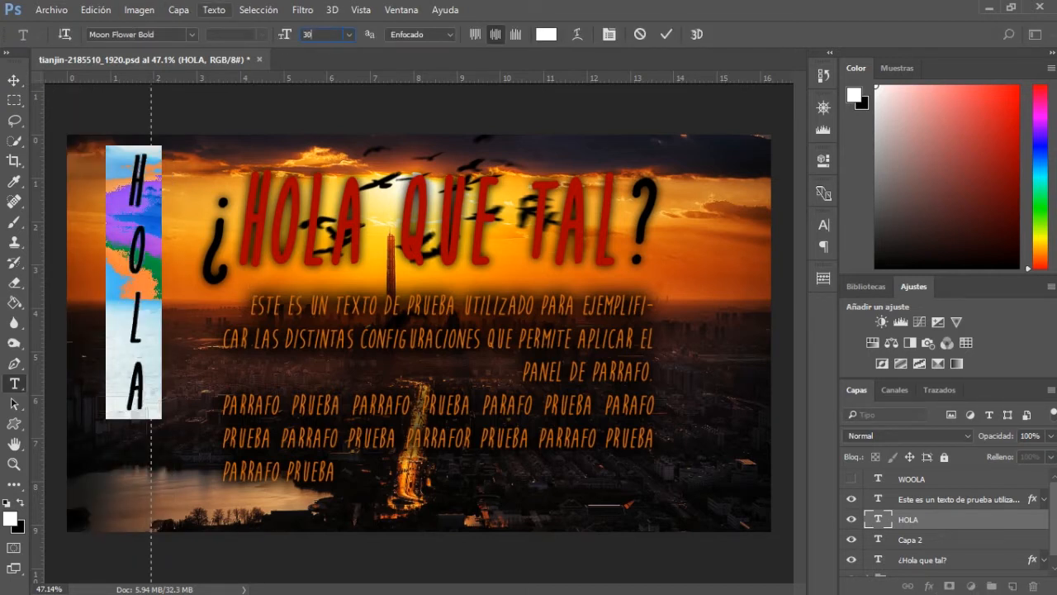
click(14, 79)
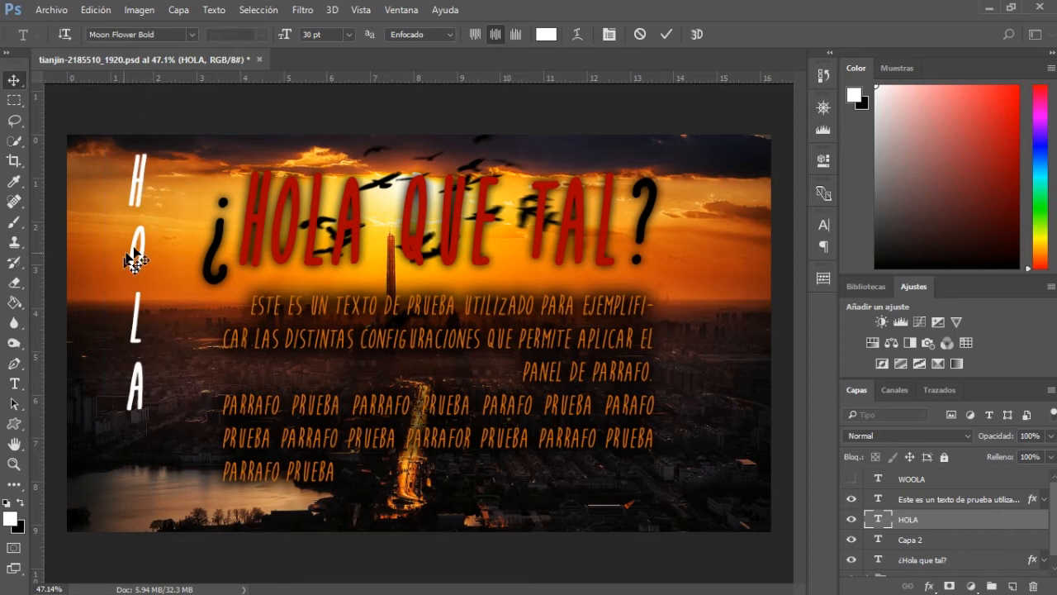
drag(142, 224, 142, 308)
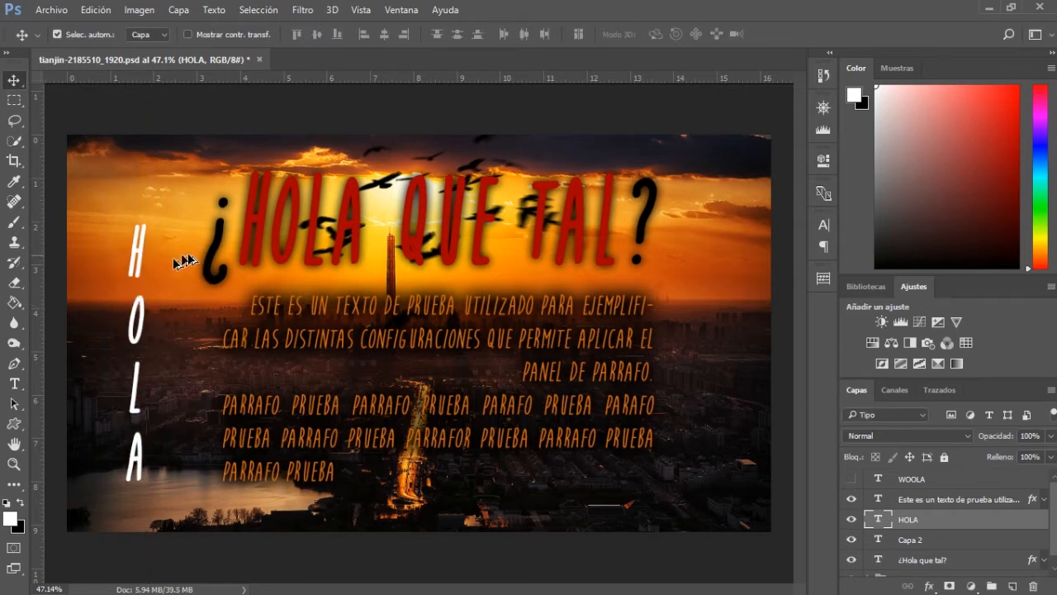
Delete the vertical HOLA layer and add new horizontal point text reading HOLA near the image's upper-left corner
scroll(190, 264, down, 2)
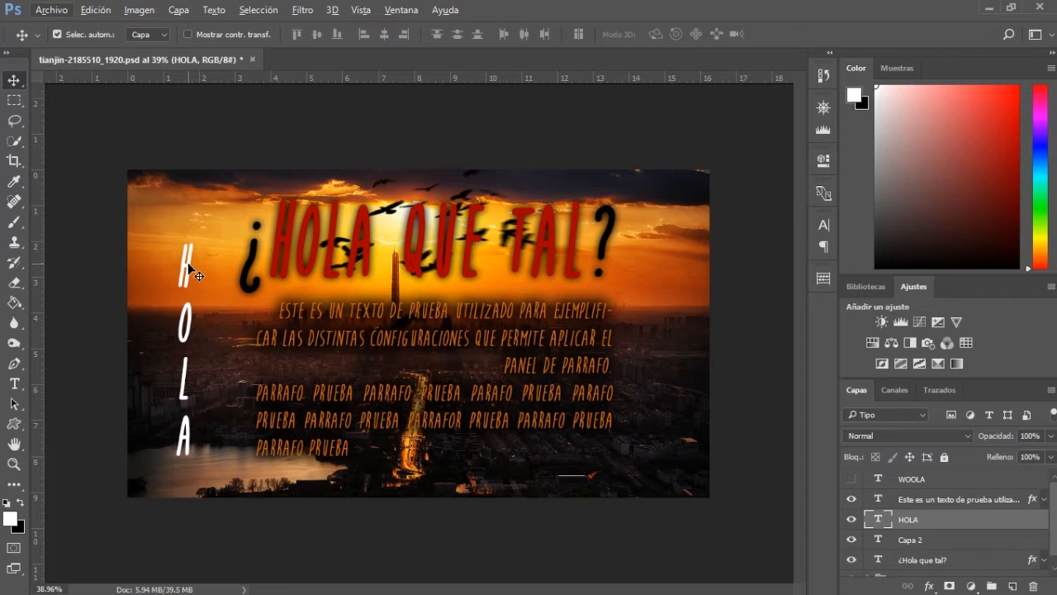
key(Delete)
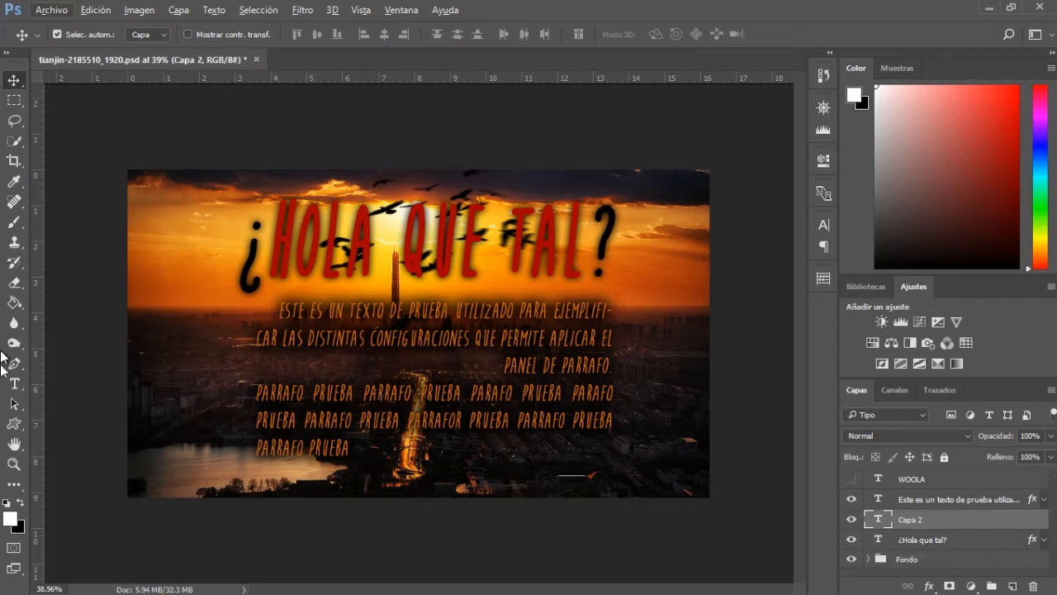
click(14, 384)
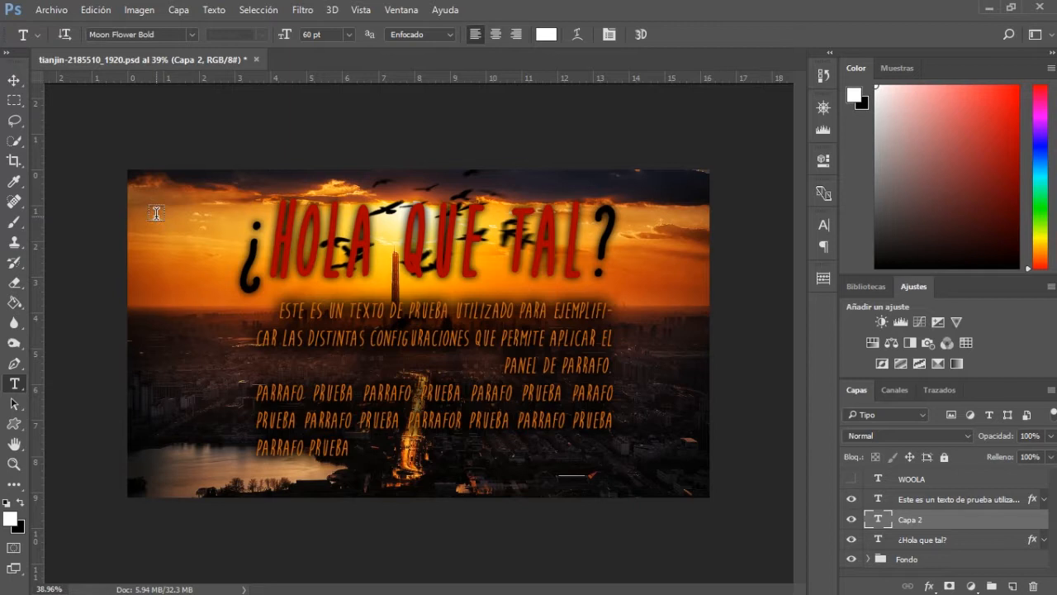
click(156, 213)
text(HOLA)
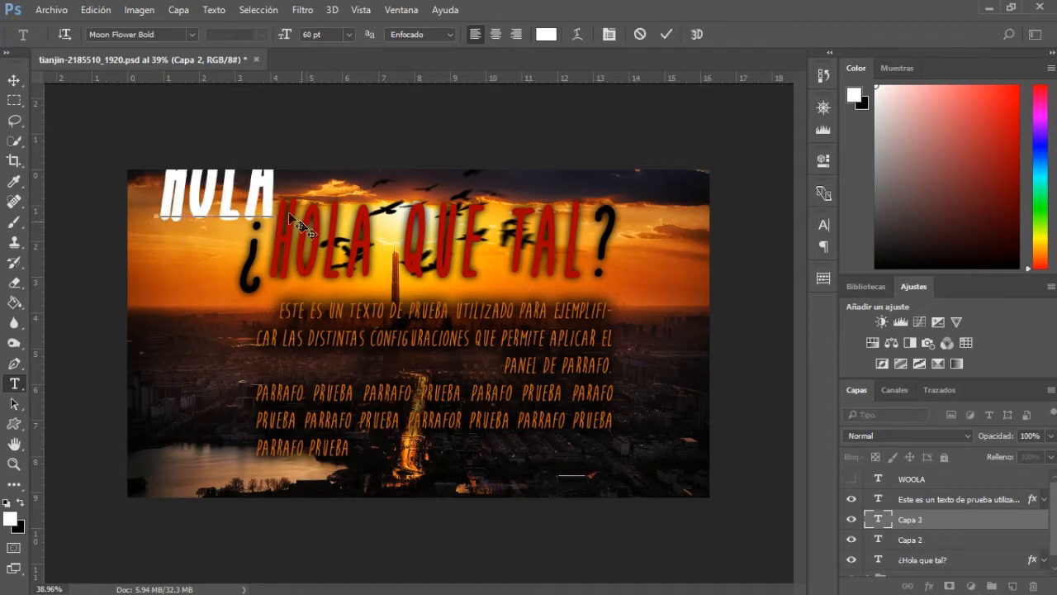
drag(300, 220, 280, 201)
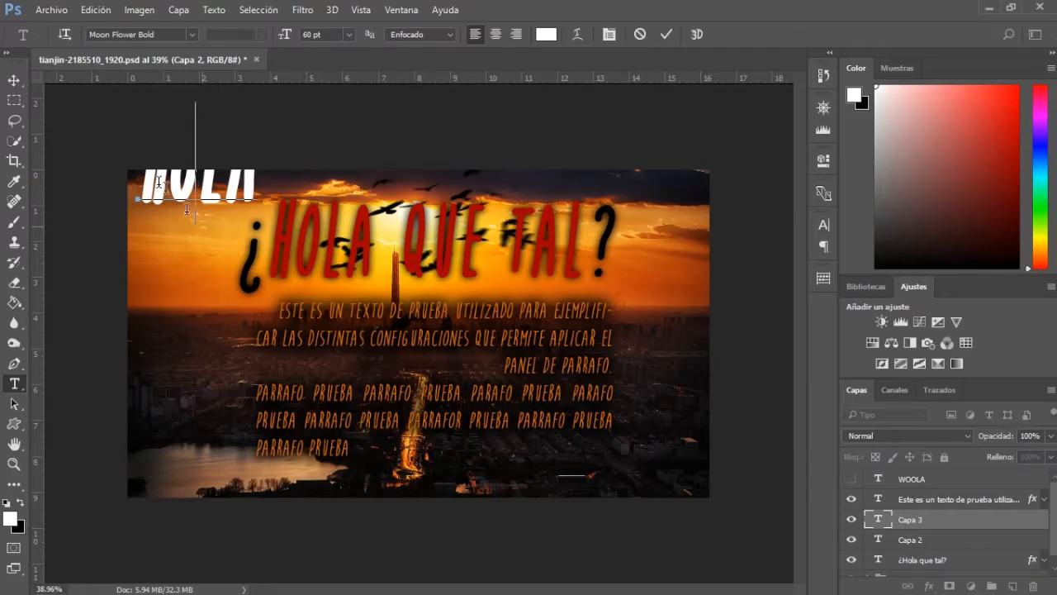
Set the new HOLA text's font size to 30 pt and move it down beside the title's opening question mark
drag(138, 186, 273, 178)
click(329, 36)
text(30)
key(Return)
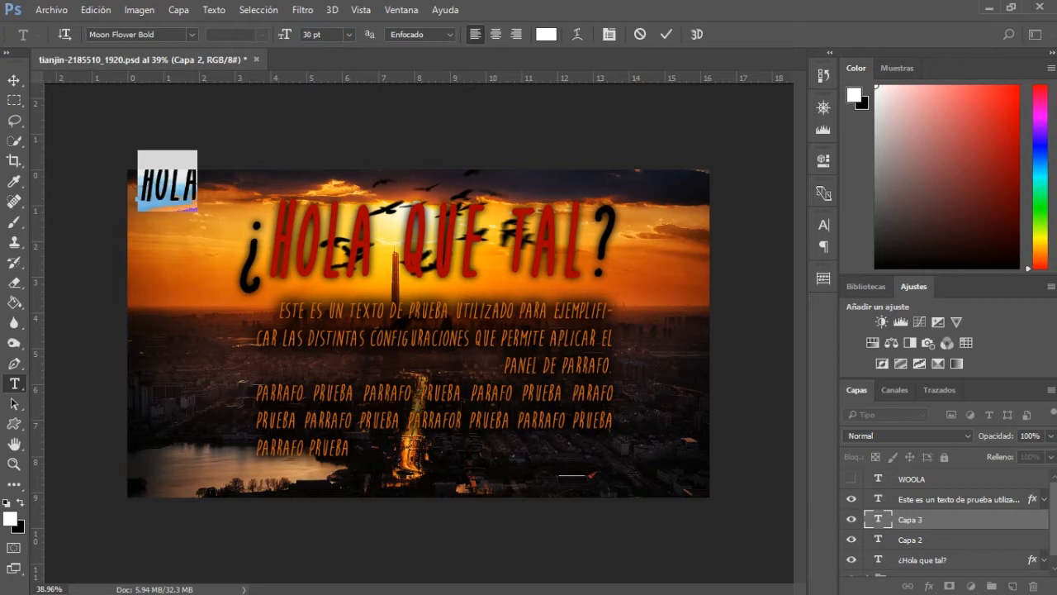
click(13, 80)
drag(168, 221, 195, 308)
Switch the HOLA point text to vertical orientation and move it up along the image's left side
key(t)
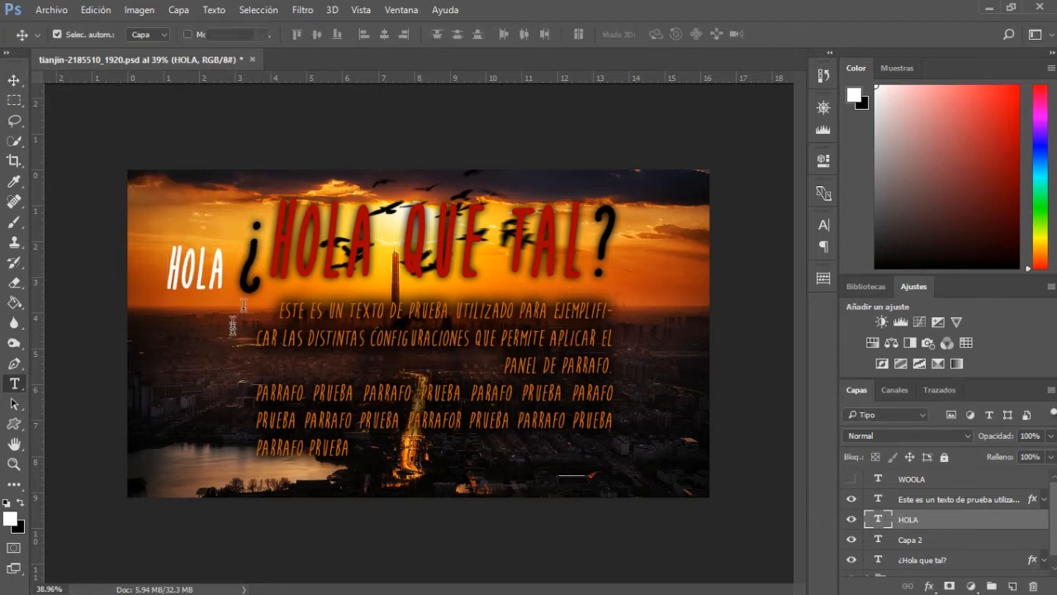
double_click(226, 285)
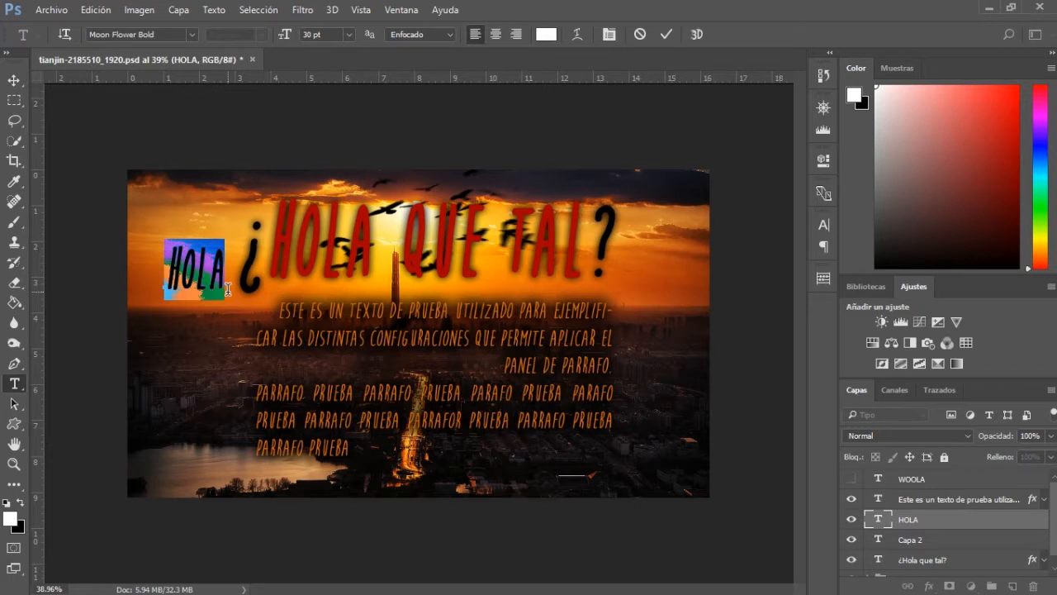
click(65, 36)
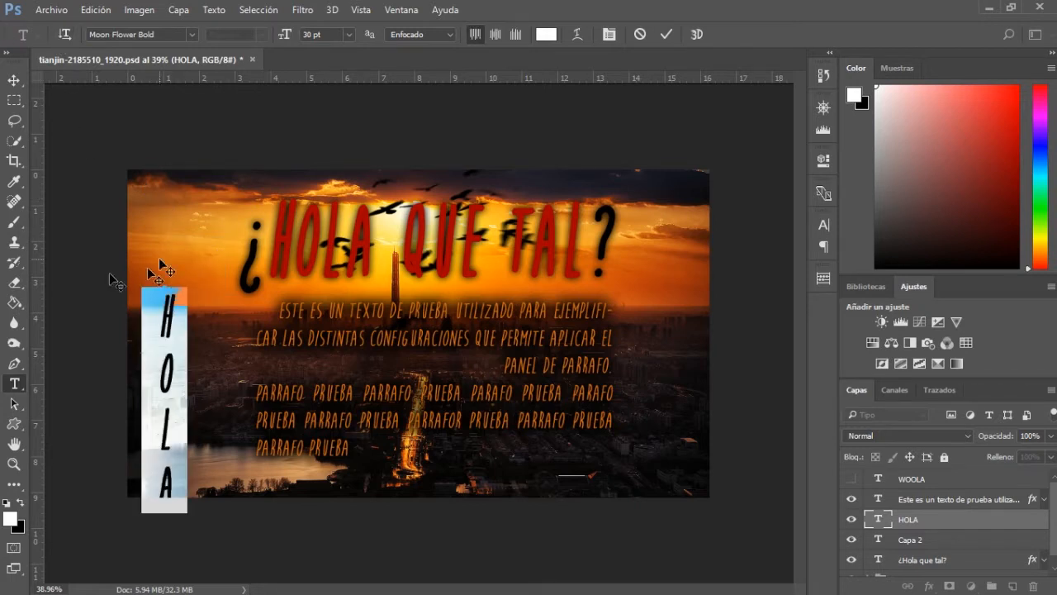
click(14, 80)
drag(164, 390, 182, 331)
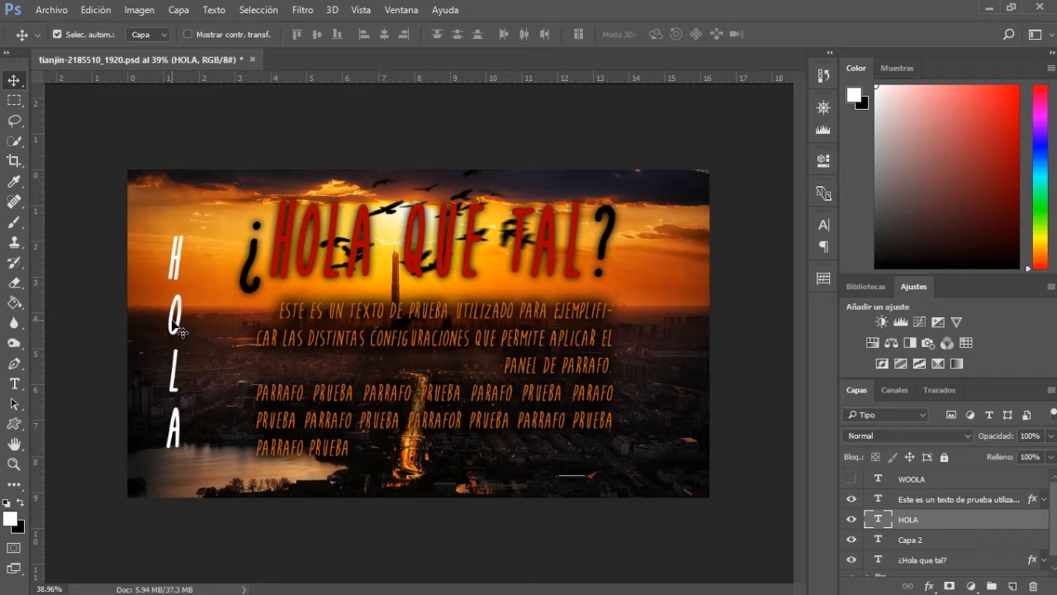
Delete the HOLA layer and write HOLA again with the Vertical Type tool on the image's left side
key(Delete)
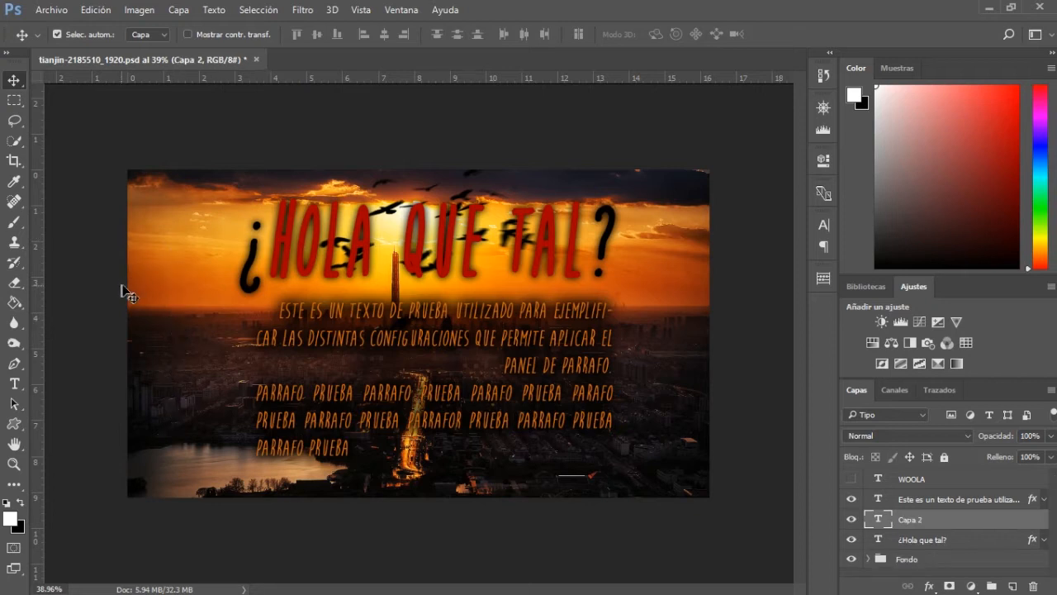
click(22, 393)
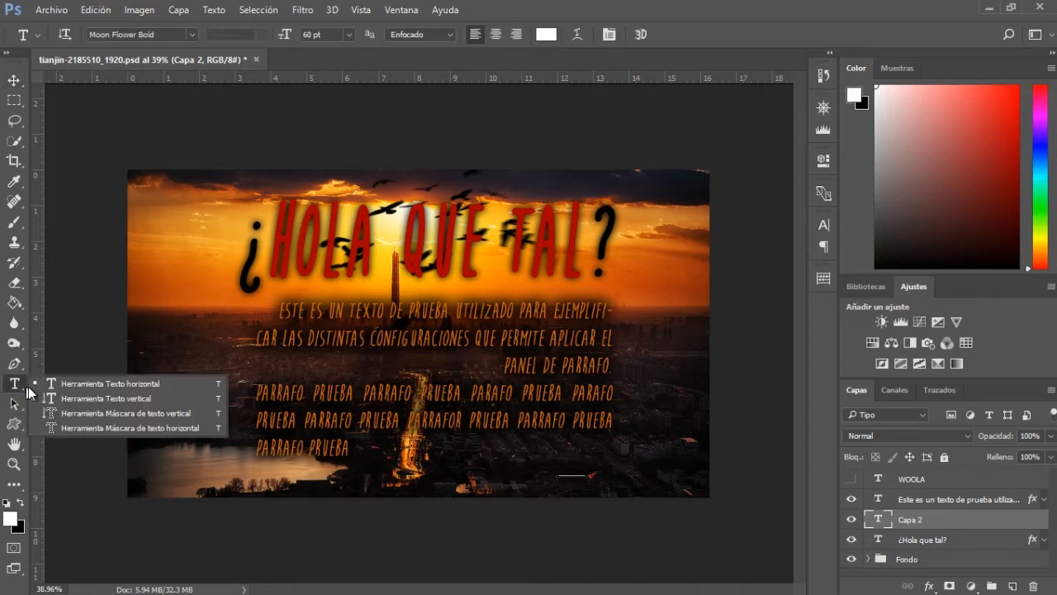
click(109, 397)
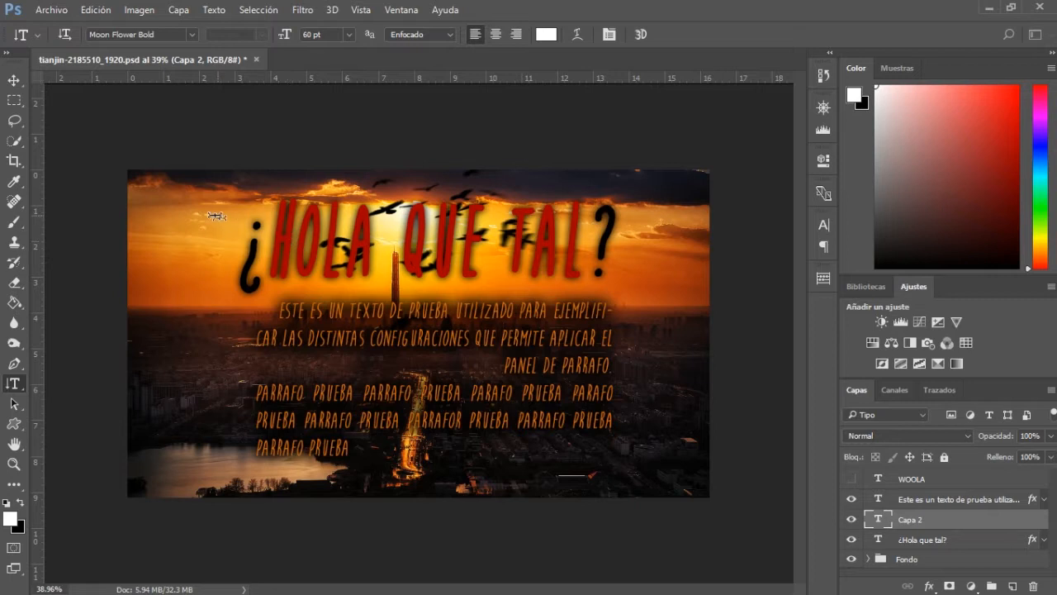
click(184, 194)
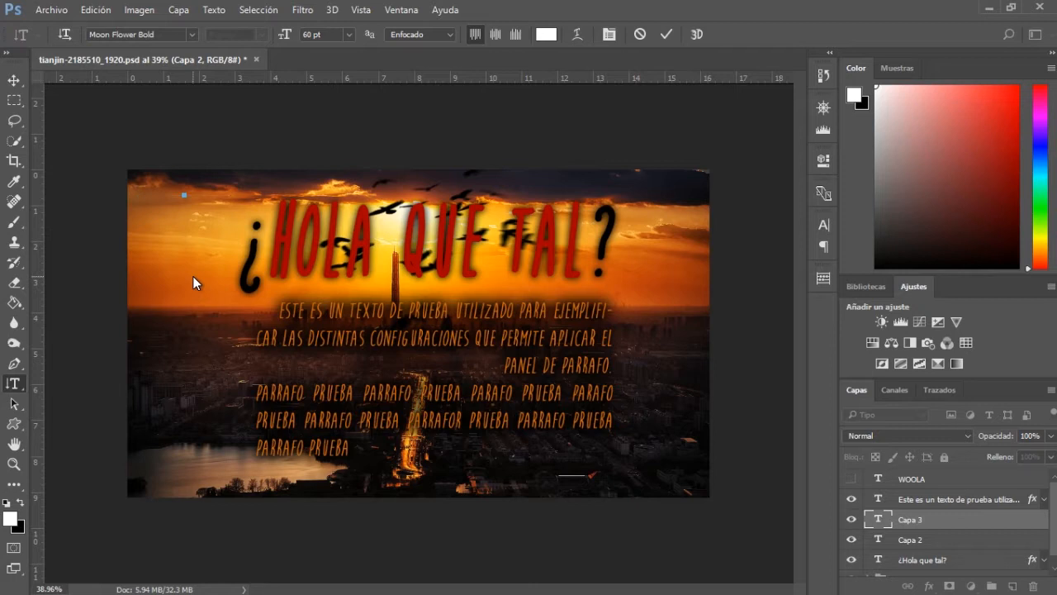
text(HOLA)
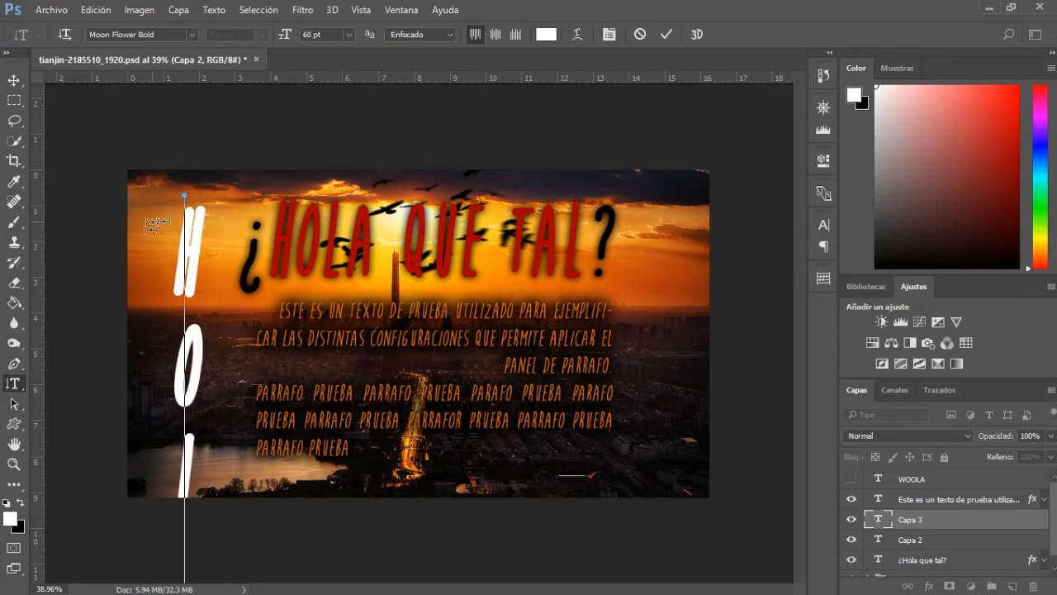
Set the vertical HOLA text's font size to 40 pt and nudge it up slightly on the image's left side
drag(191, 231, 198, 592)
click(324, 34)
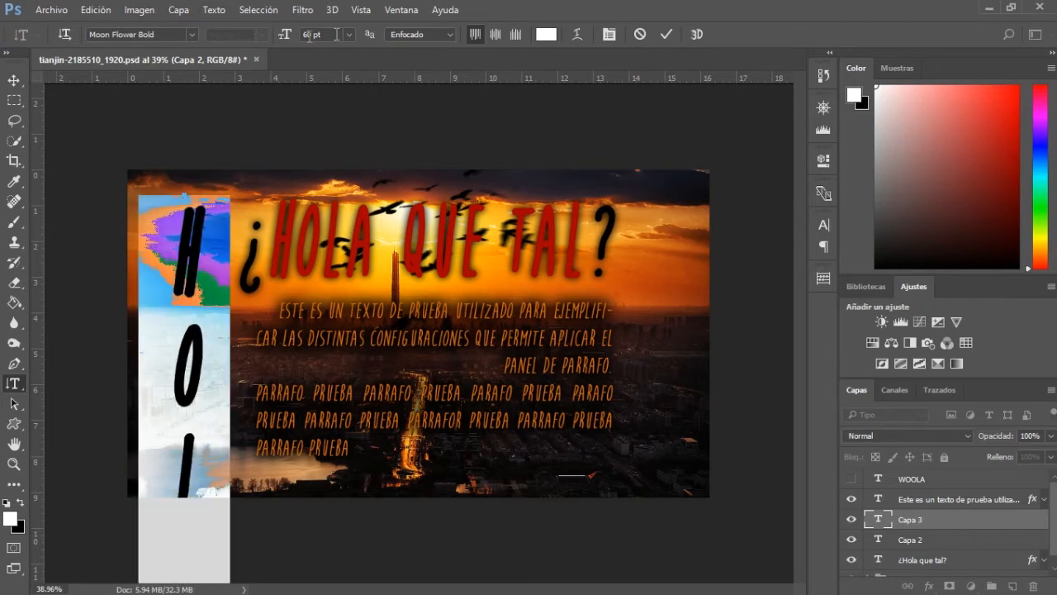
text(30)
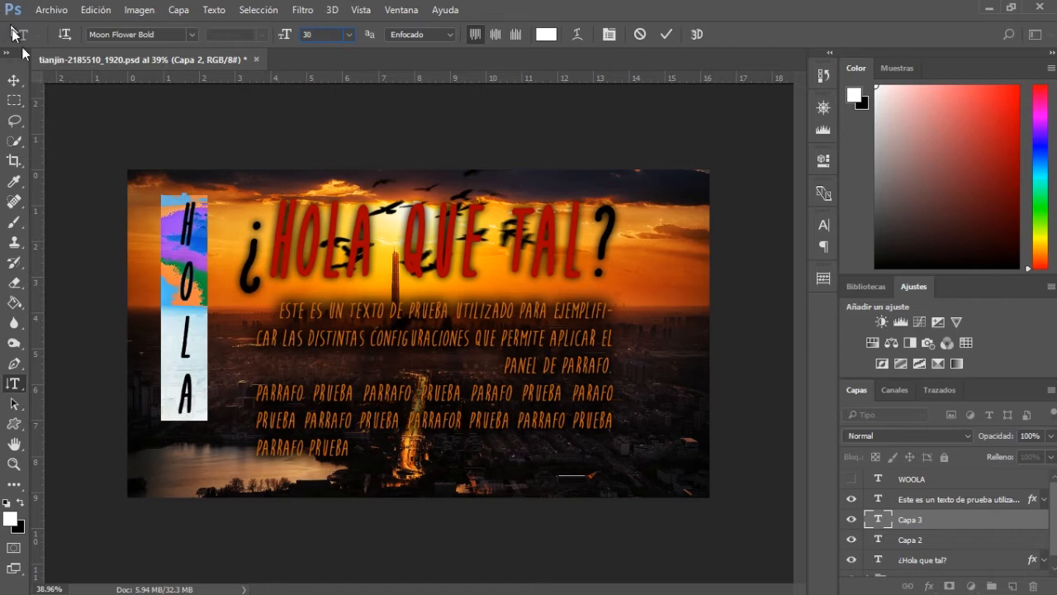
text(40)
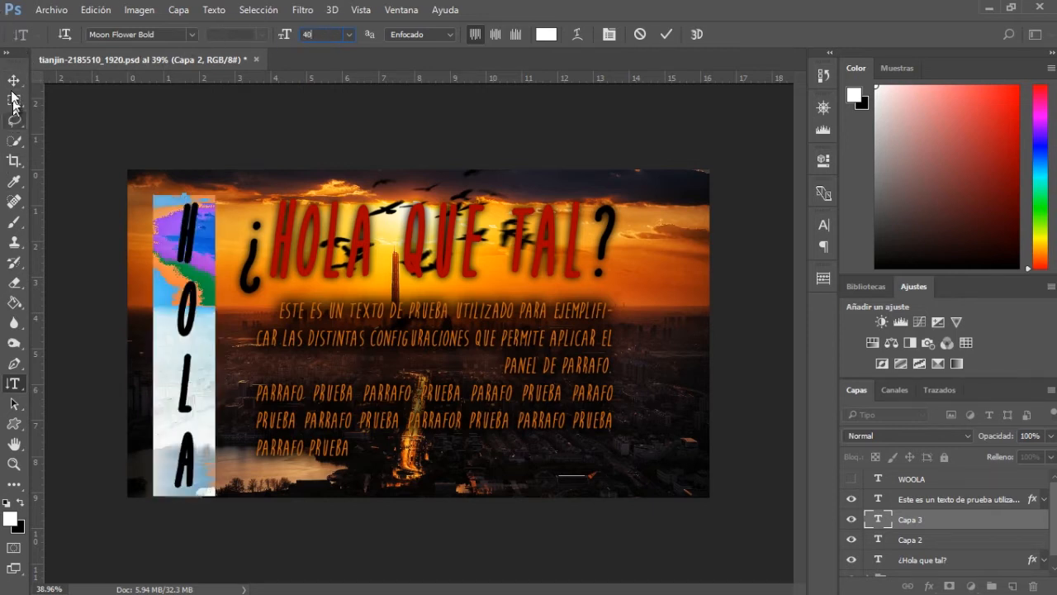
click(13, 80)
drag(199, 347, 195, 337)
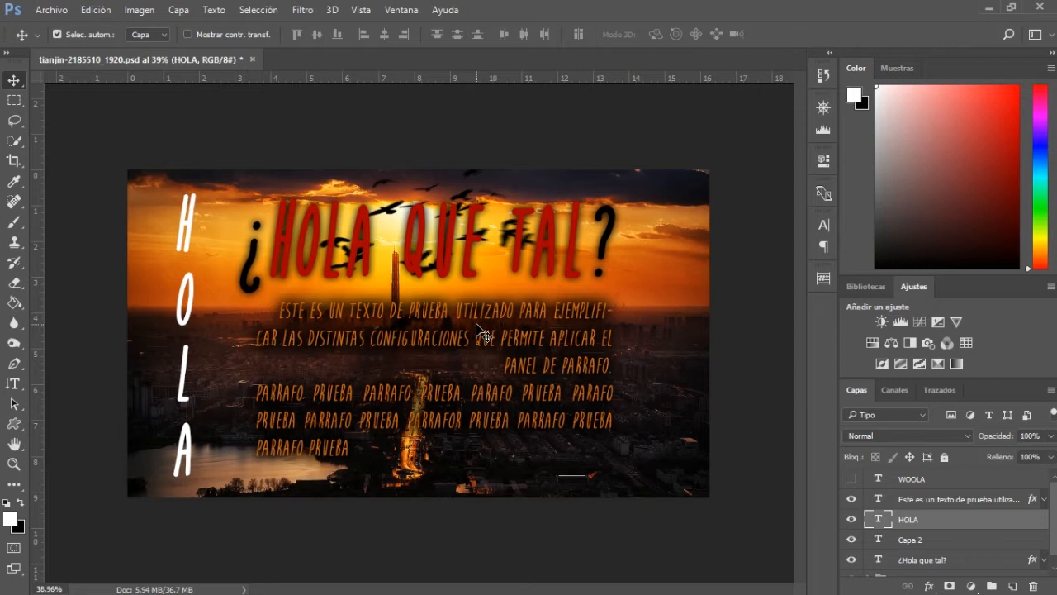
Look through the fonts in the character settings, keep Moon Flower Bold, and set the HOLA text's size to 50 pt
click(826, 224)
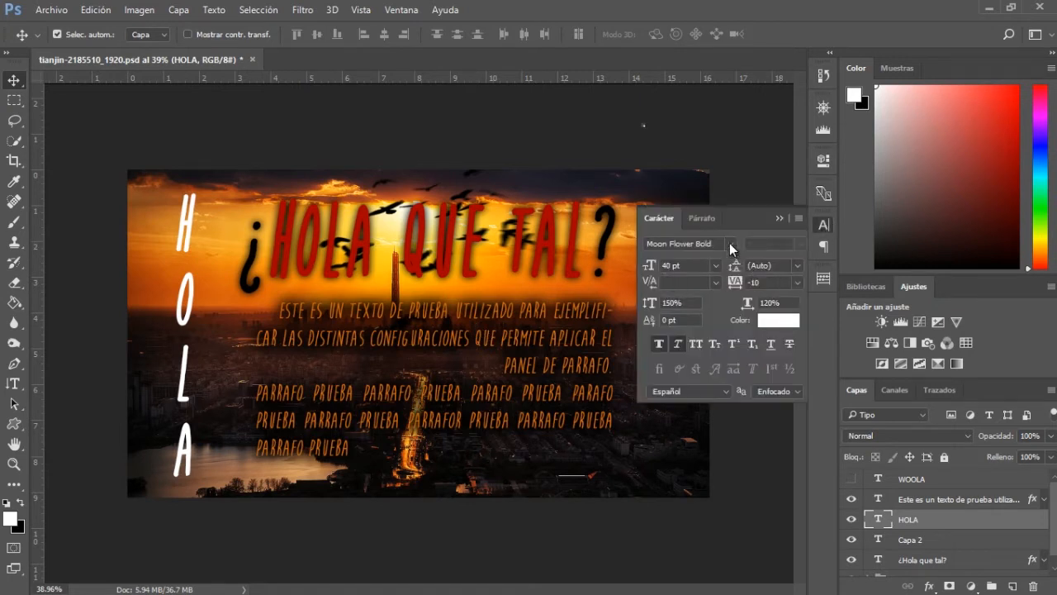
click(729, 243)
click(725, 247)
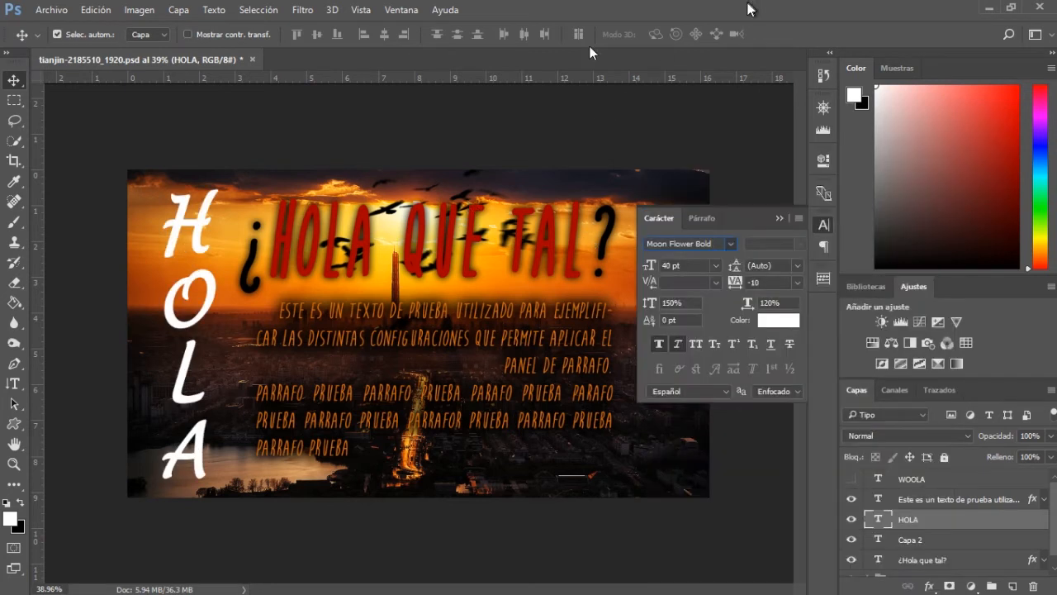
click(694, 264)
text(5)
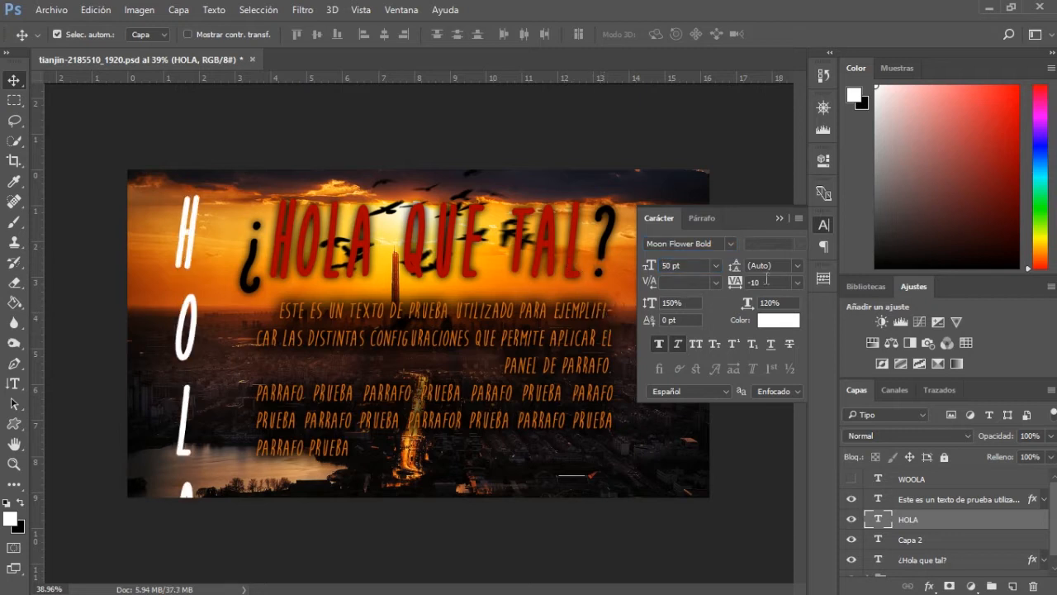
Reset both the vertical and horizontal scale of the vertical HOLA text to 100%
click(799, 265)
click(580, 173)
drag(692, 303, 606, 297)
text(100)
key(Return)
drag(800, 304, 766, 302)
text(100)
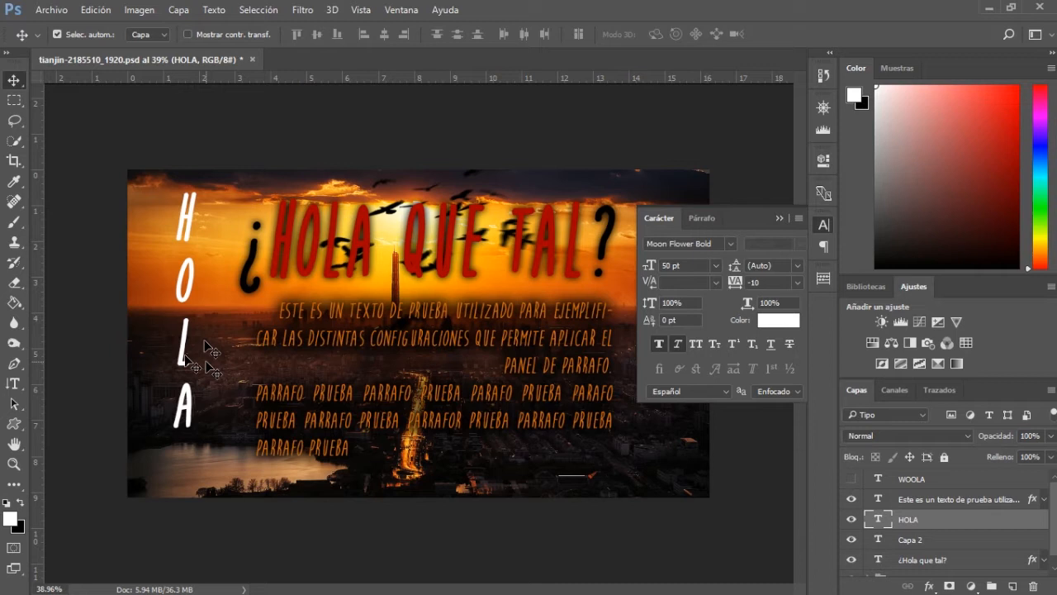
Set the vertical HOLA text's font size to 60 pt
click(696, 262)
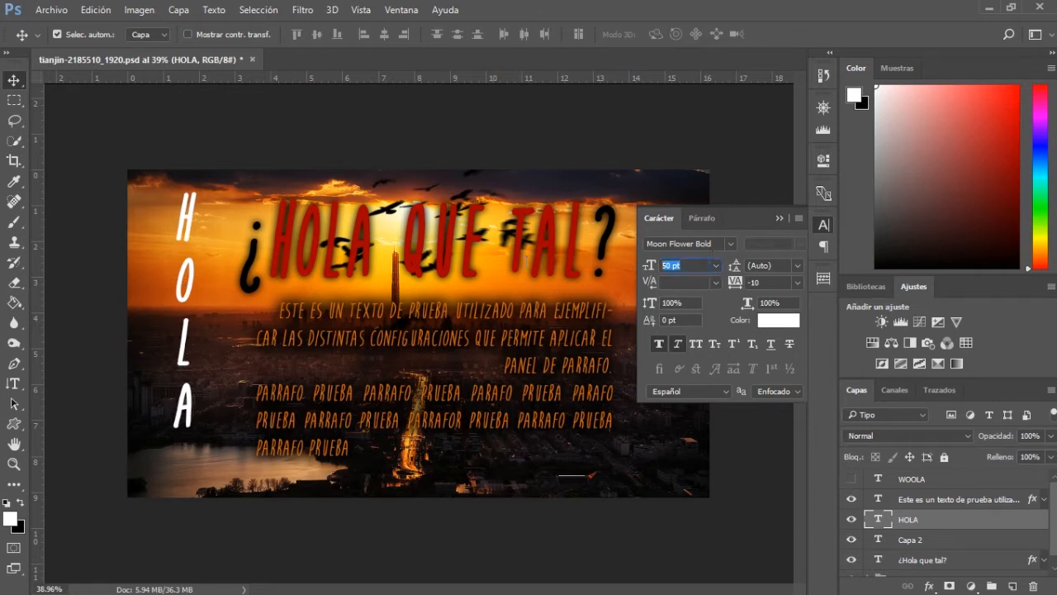
text(60)
key(Return)
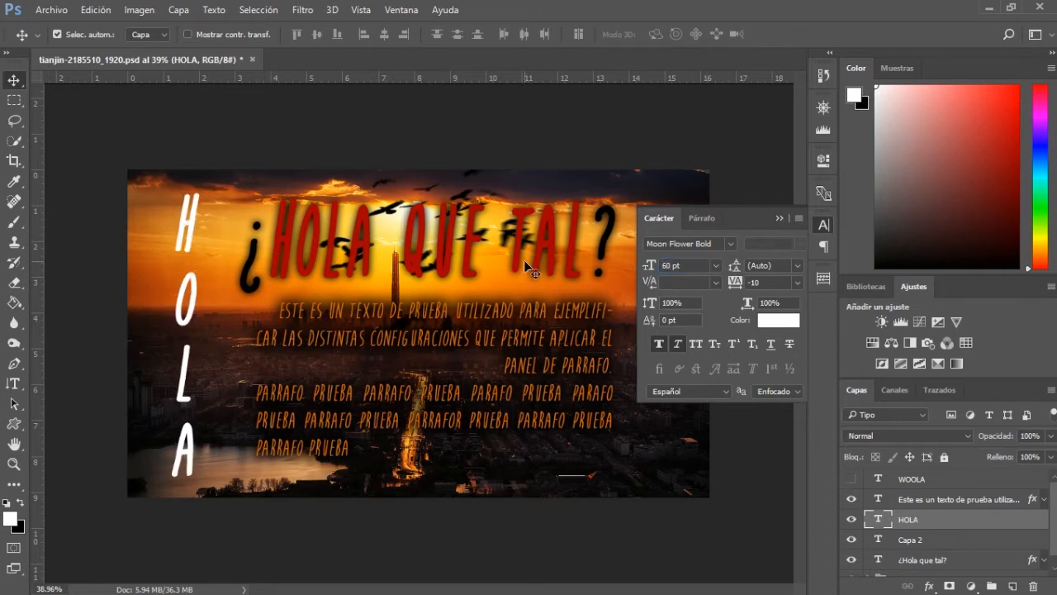
Set the HOLA text's tracking to -50 and nudge the text down slightly on the image
click(769, 282)
drag(770, 281, 743, 289)
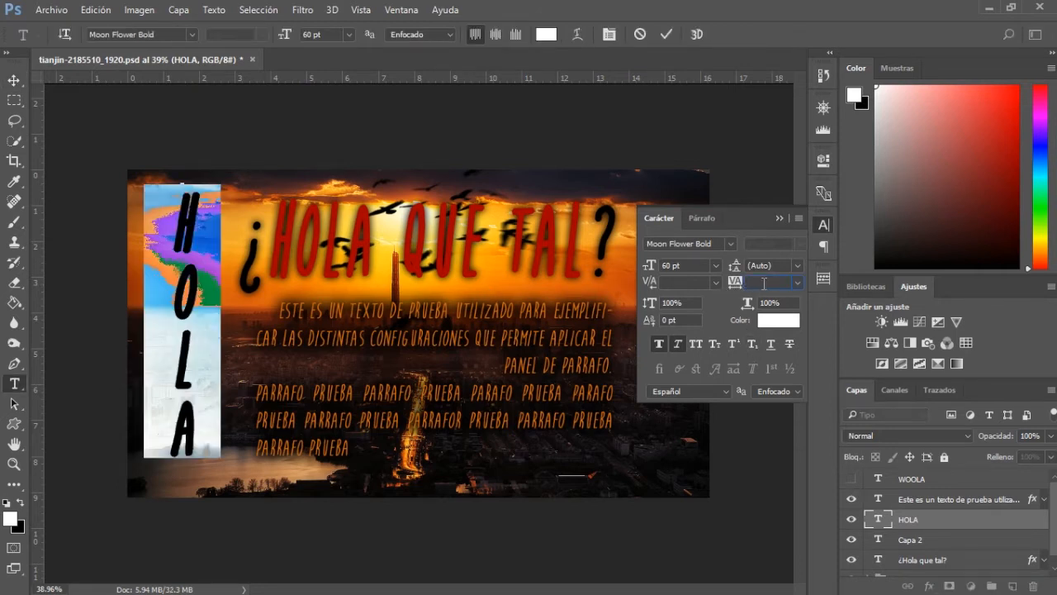
text(-1)
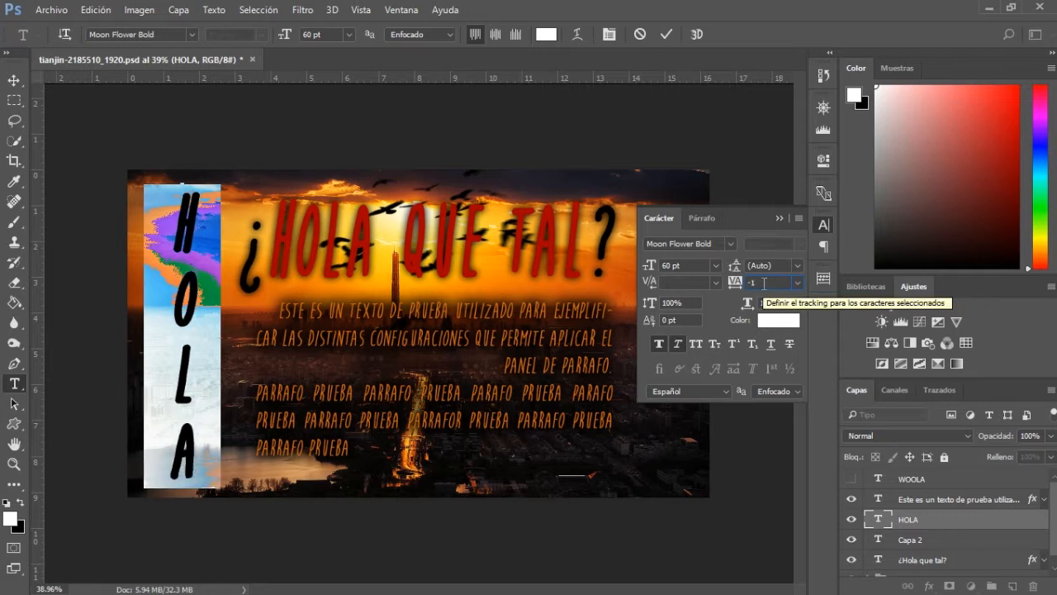
text(50)
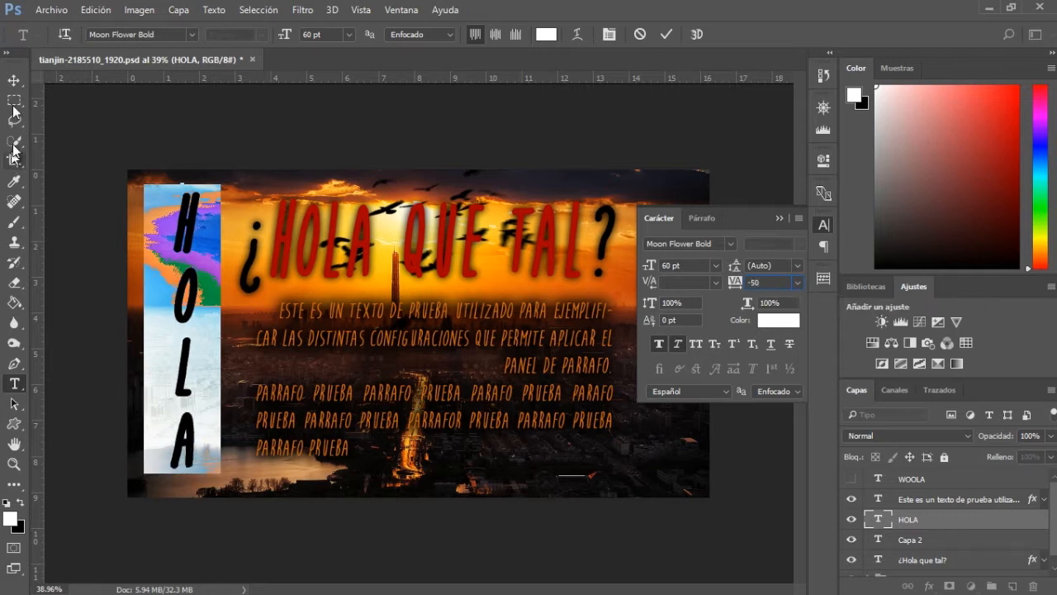
click(13, 81)
drag(183, 296, 184, 300)
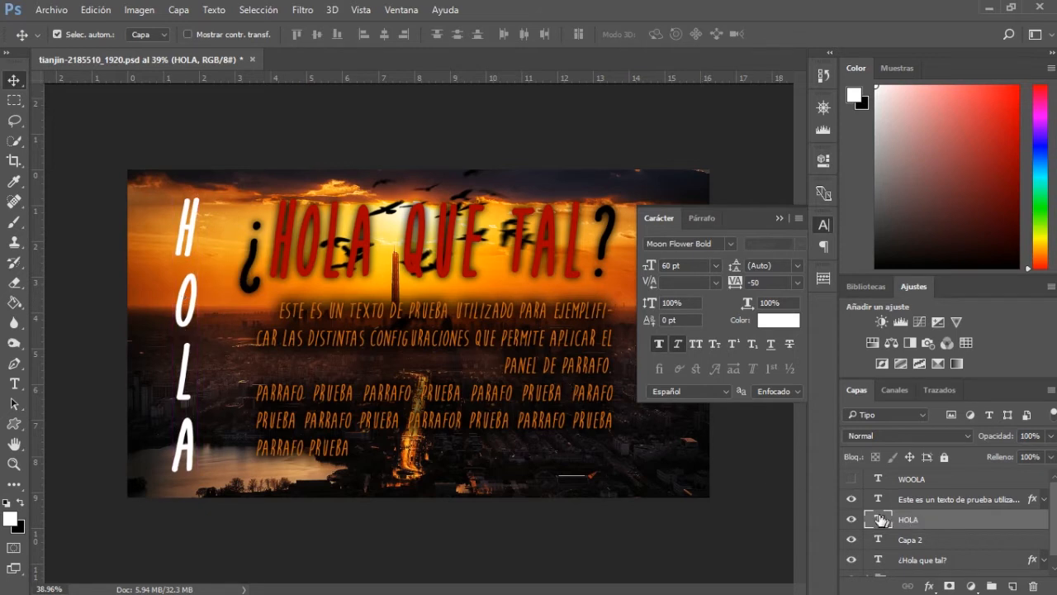
Set the tracking of the HOLA text to -100 and move the text down a little
double_click(882, 519)
click(795, 283)
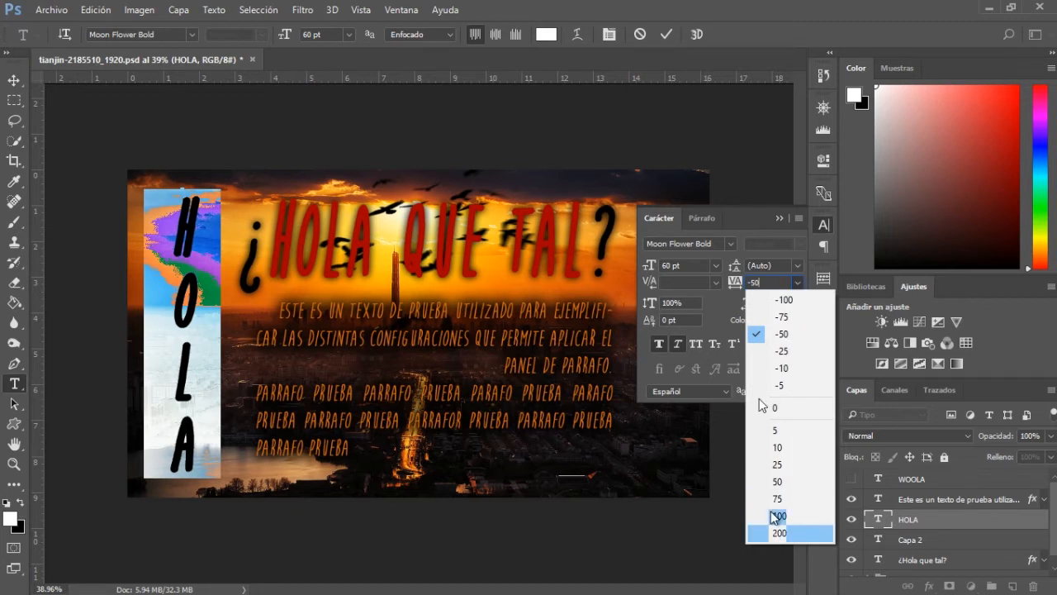
click(783, 300)
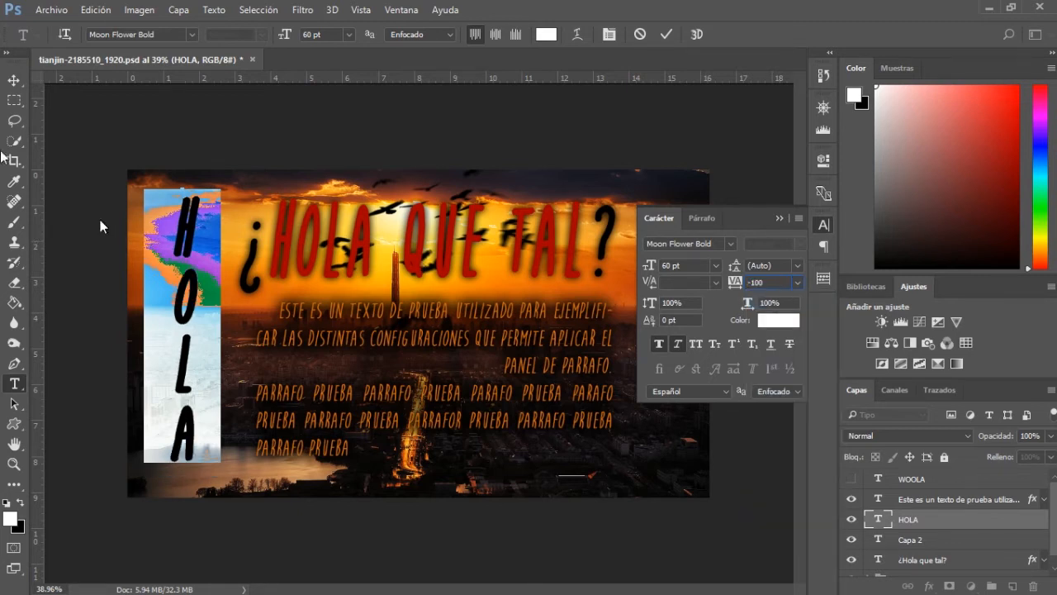
click(14, 80)
drag(181, 285, 181, 302)
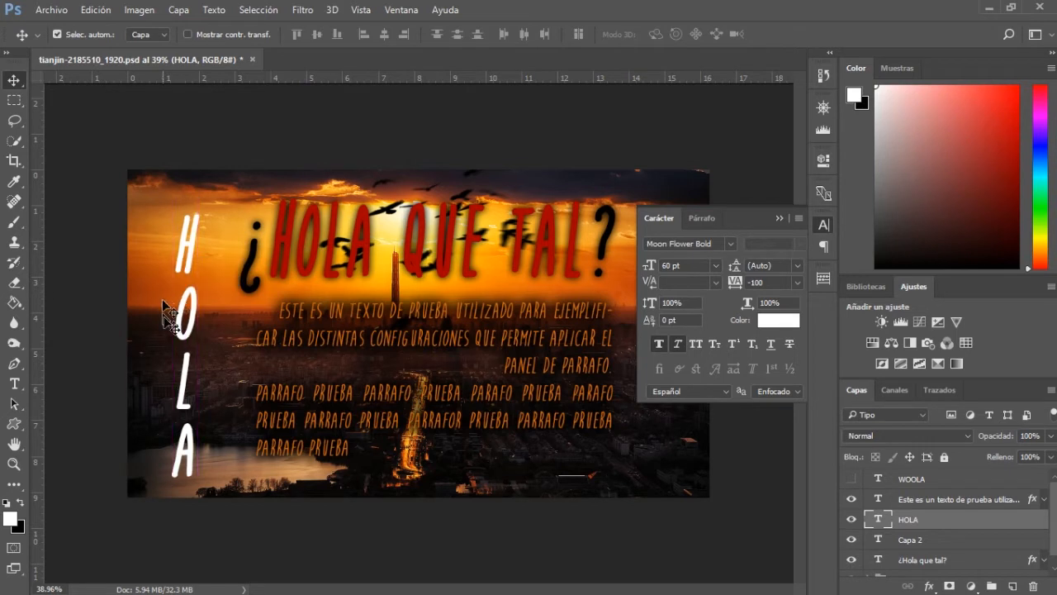
Set the vertical HOLA text's font size to 100 pt
click(696, 266)
text(100)
key(Return)
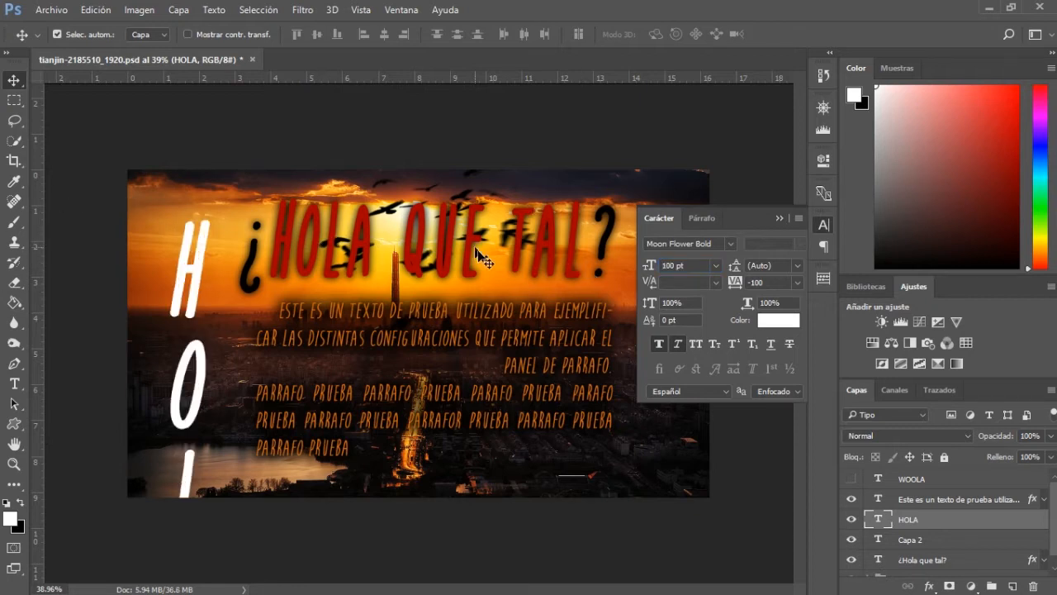
Try a vertical scale of 85% on the HOLA text, settle on 50%, and move the text down slightly
click(645, 304)
text(85)
key(Return)
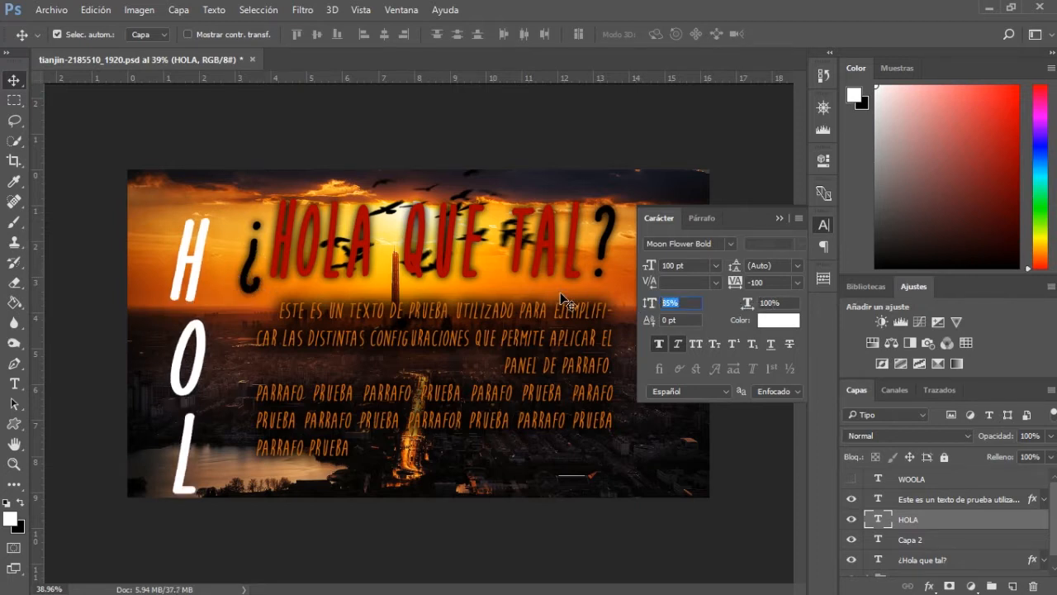
text(50)
key(Return)
drag(193, 313, 192, 337)
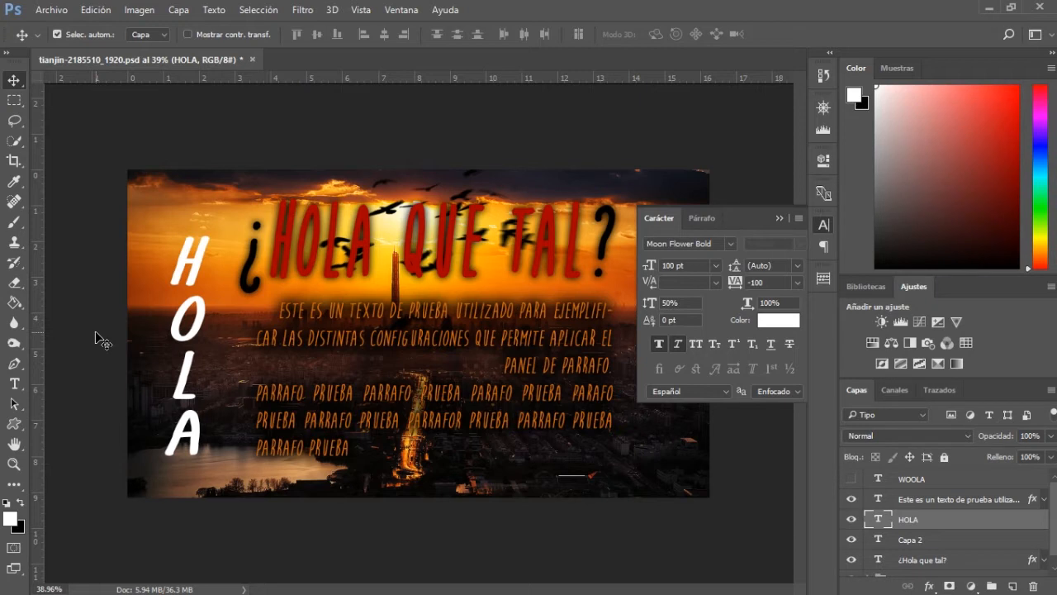
Remove the faux bold and faux italic styles from the HOLA text and put the character settings away
key(ctrl+shift+i)
key(ctrl+shift+b)
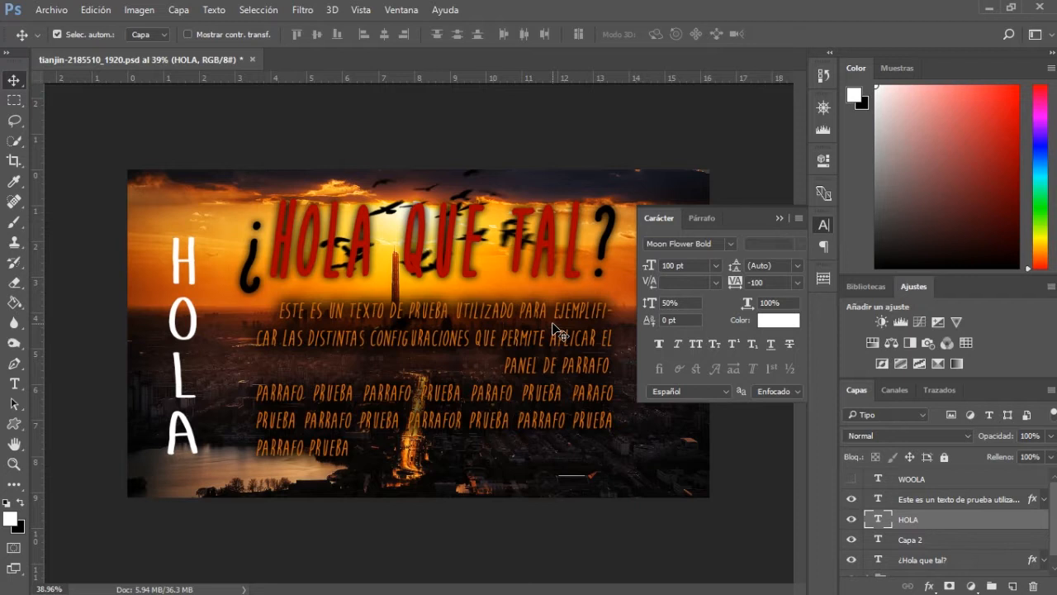
click(778, 218)
Duplicate the HOLA layer and place the copy along the image's right edge, slightly higher than the original
key(ctrl+j)
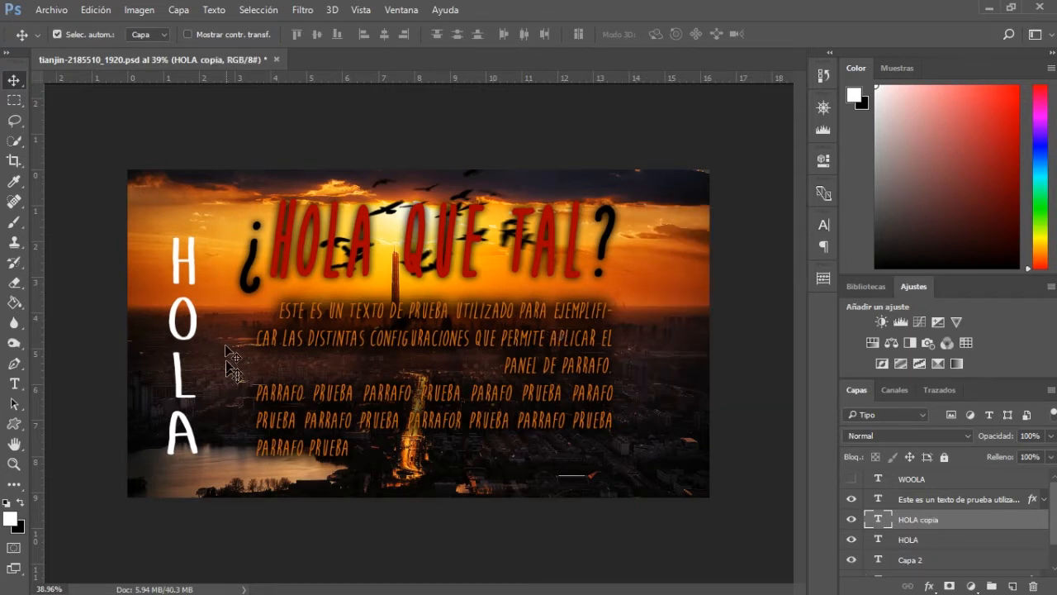
drag(198, 334, 671, 318)
Edit the HOLA copy and switch its text orientation to horizontal and back to vertical
double_click(877, 519)
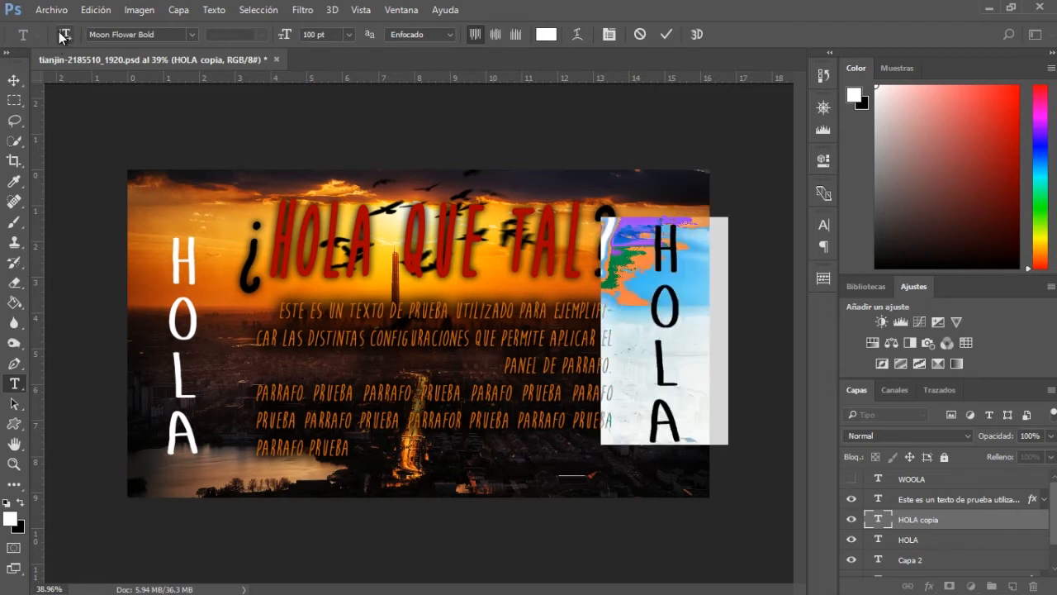
click(58, 32)
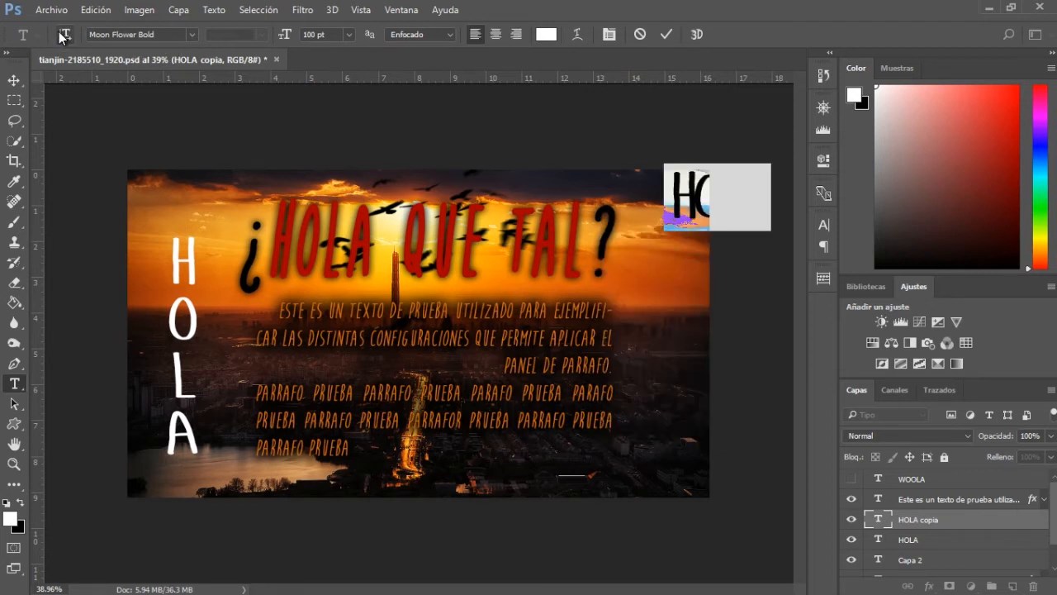
click(59, 31)
click(13, 80)
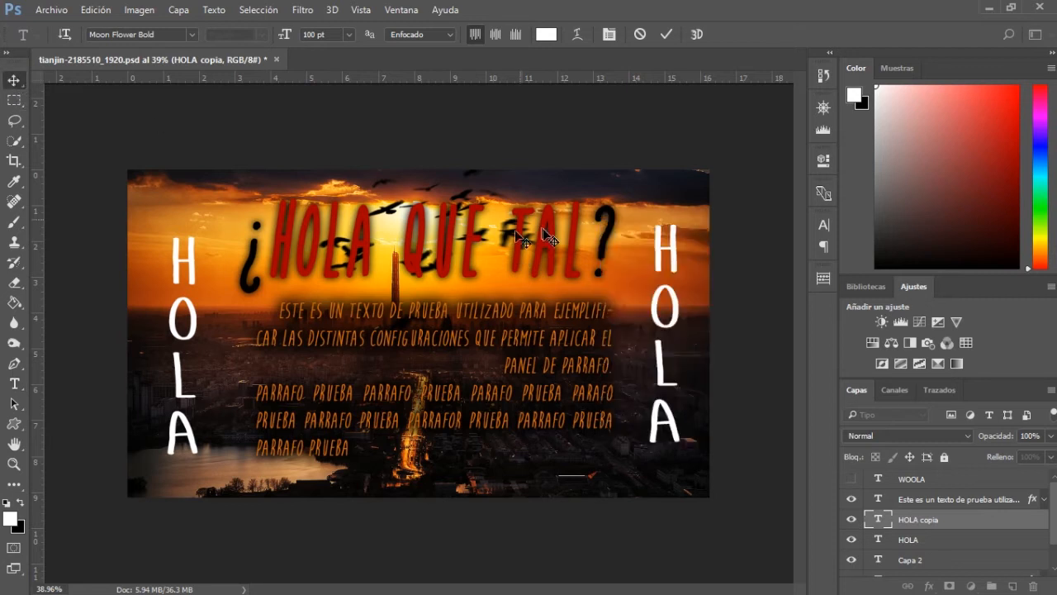
Run Change Text Orientation from the character options on the right-hand HOLA twice, to horizontal and back to vertical
click(822, 223)
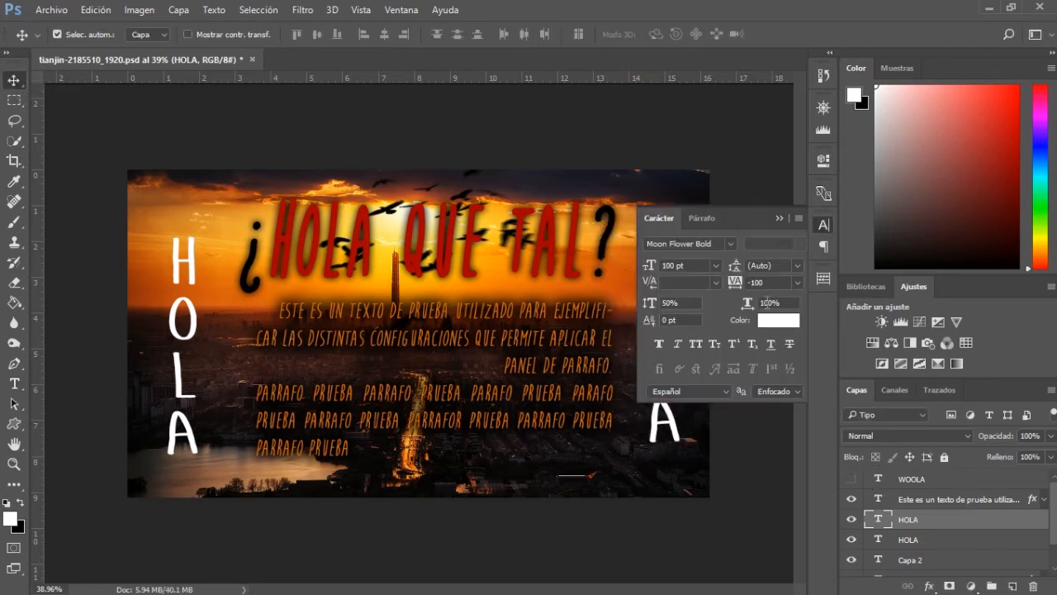
click(799, 218)
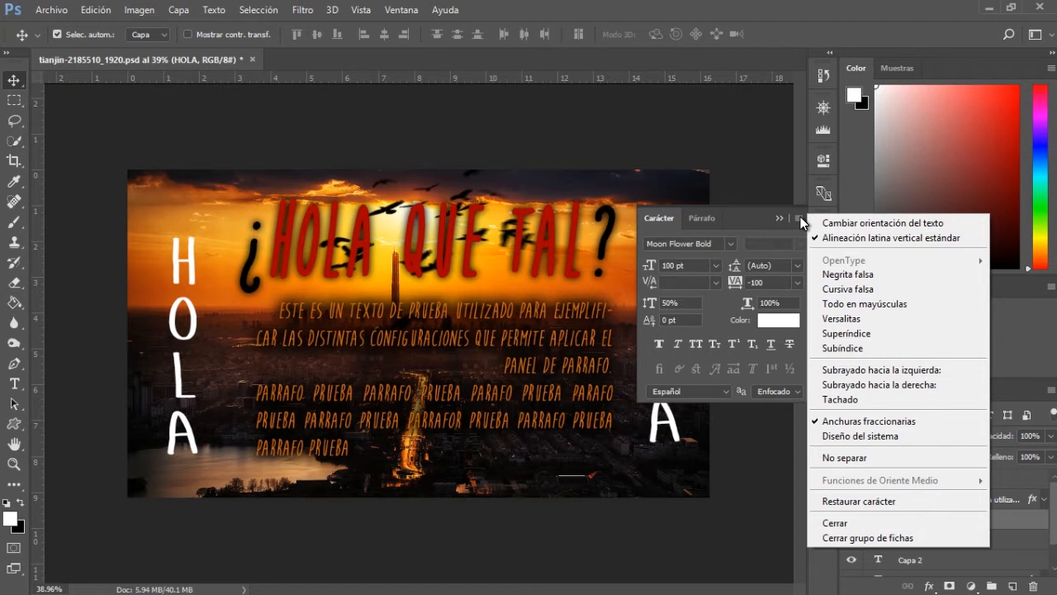
click(834, 223)
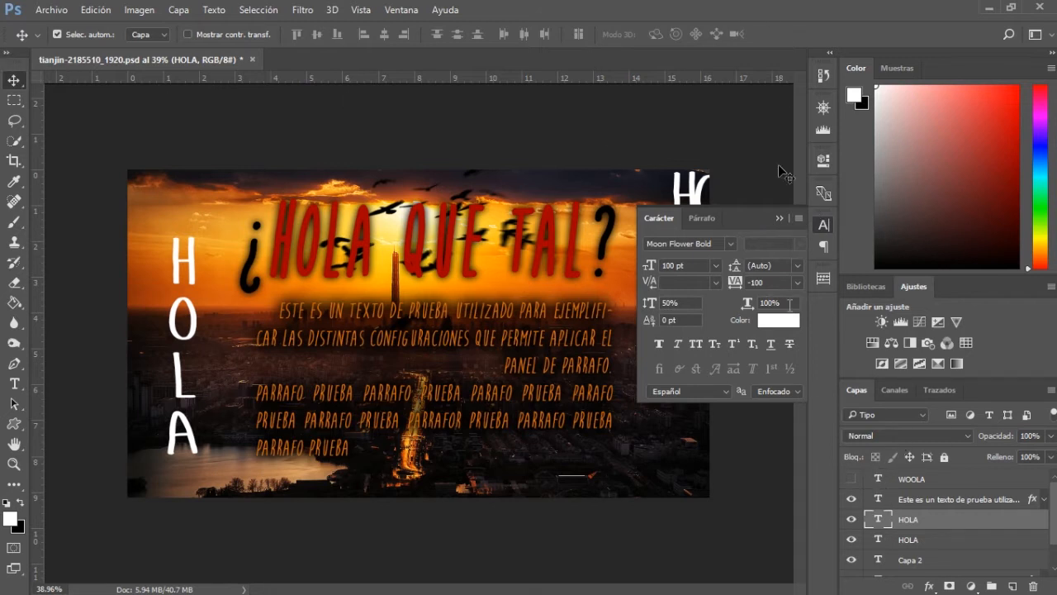
click(799, 219)
click(829, 221)
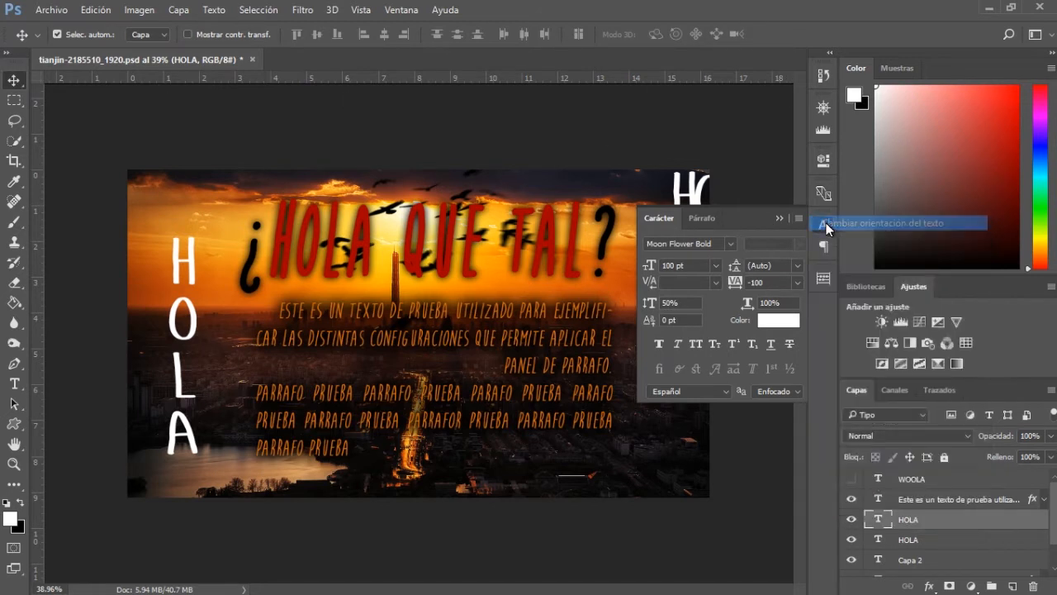
click(778, 218)
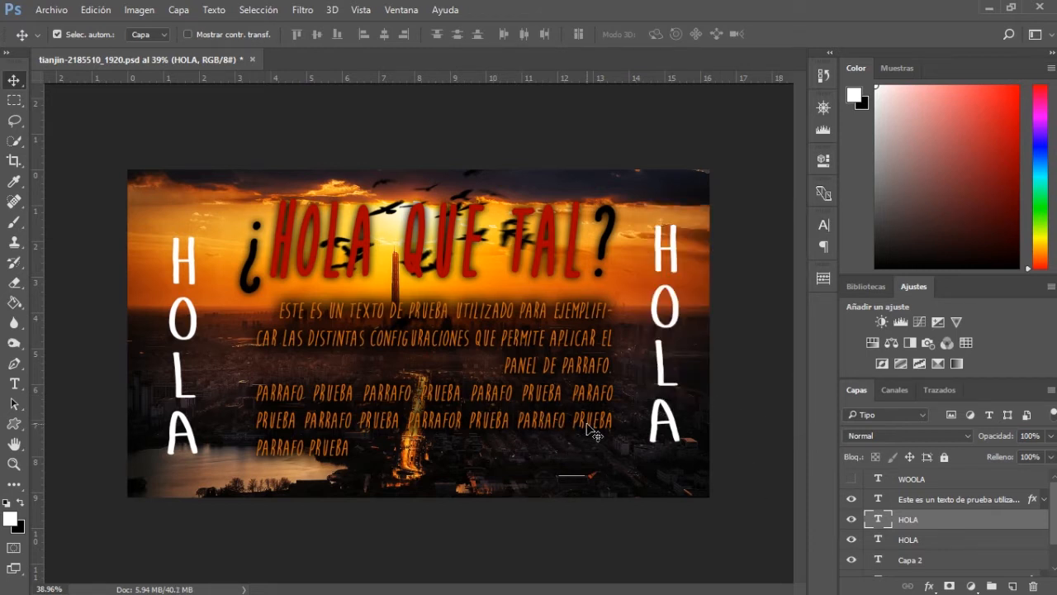
Reopen the right-hand HOLA text for editing and toggle its orientation twice, leaving it vertical
double_click(878, 518)
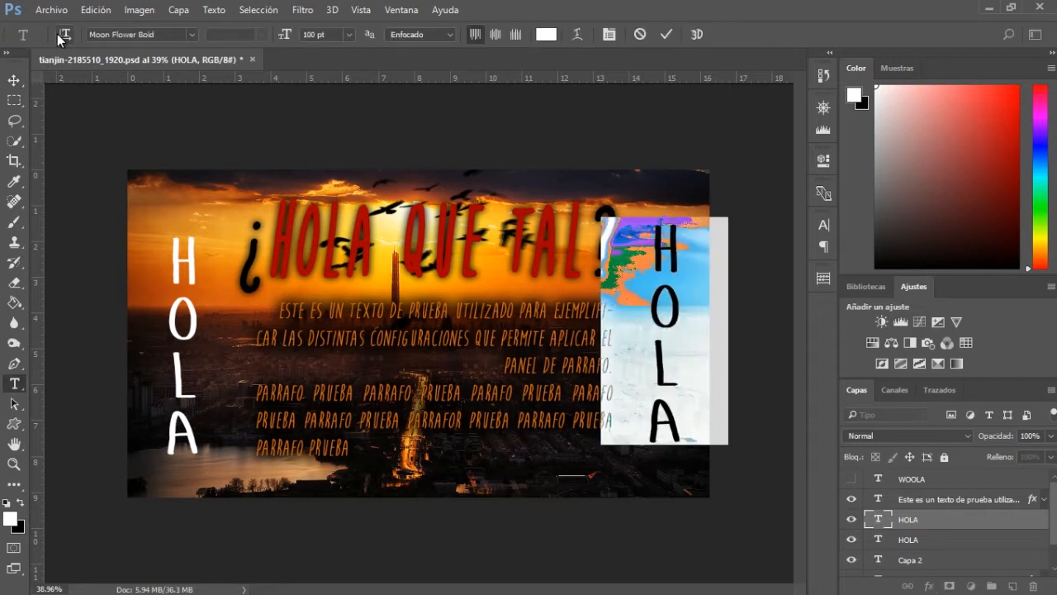
click(65, 34)
click(65, 33)
click(14, 80)
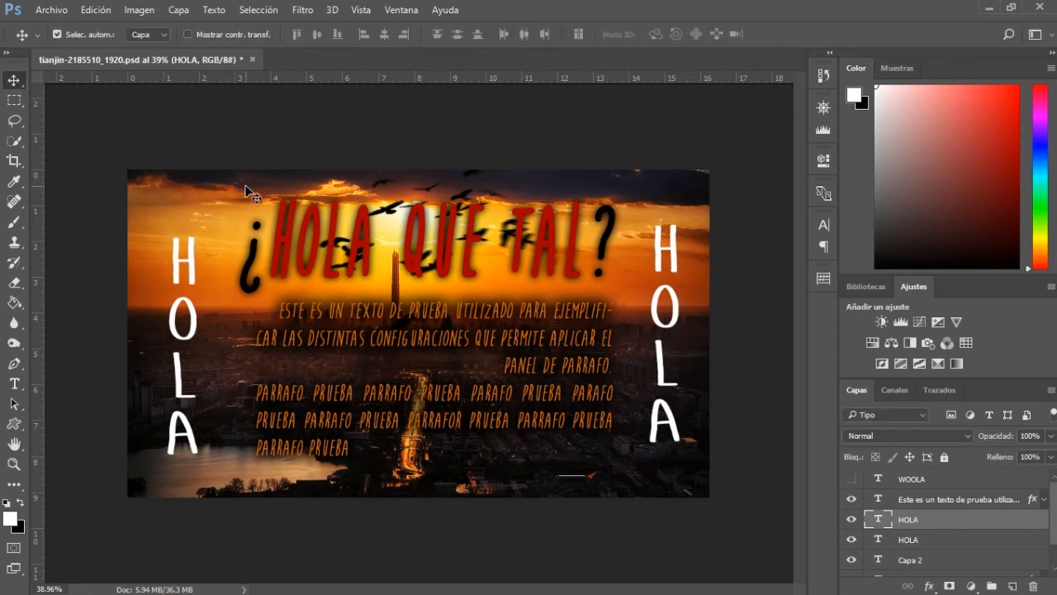
Recolor the right-hand HOLA text with the red sampled from the title, a20000
click(823, 235)
click(776, 322)
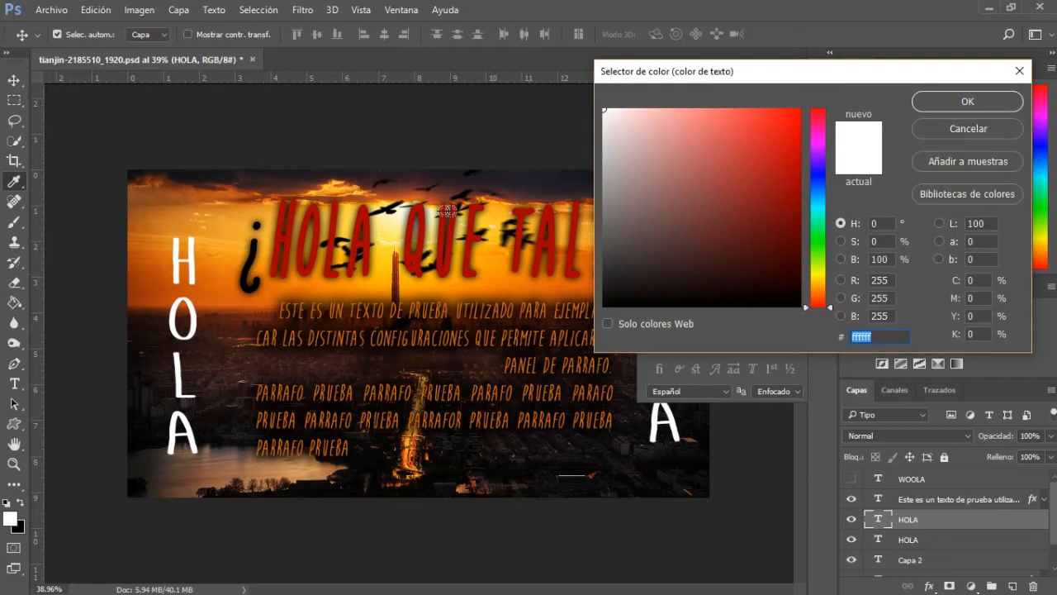
click(464, 219)
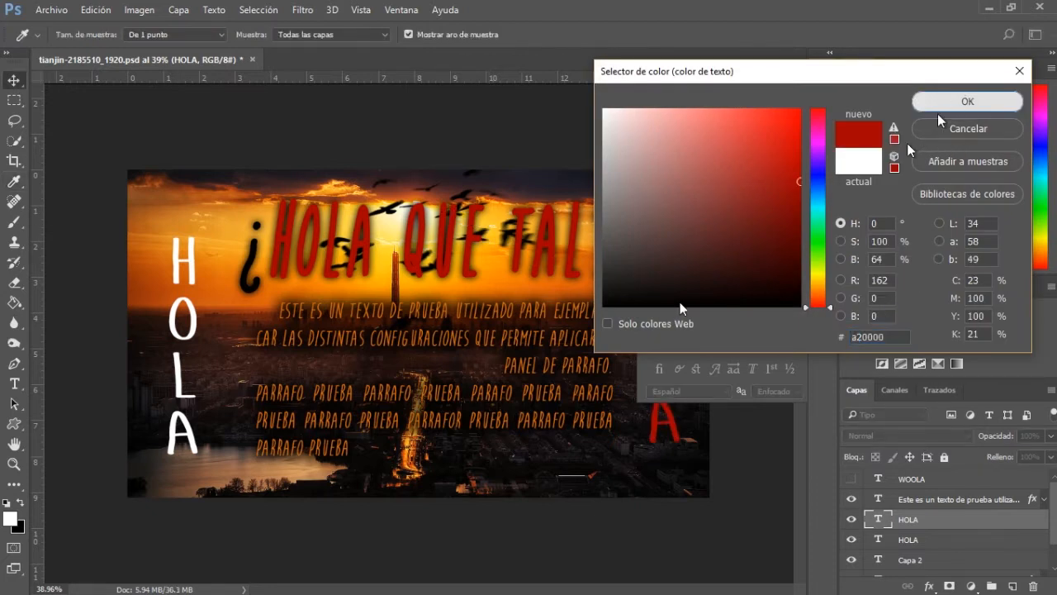
click(939, 108)
click(779, 216)
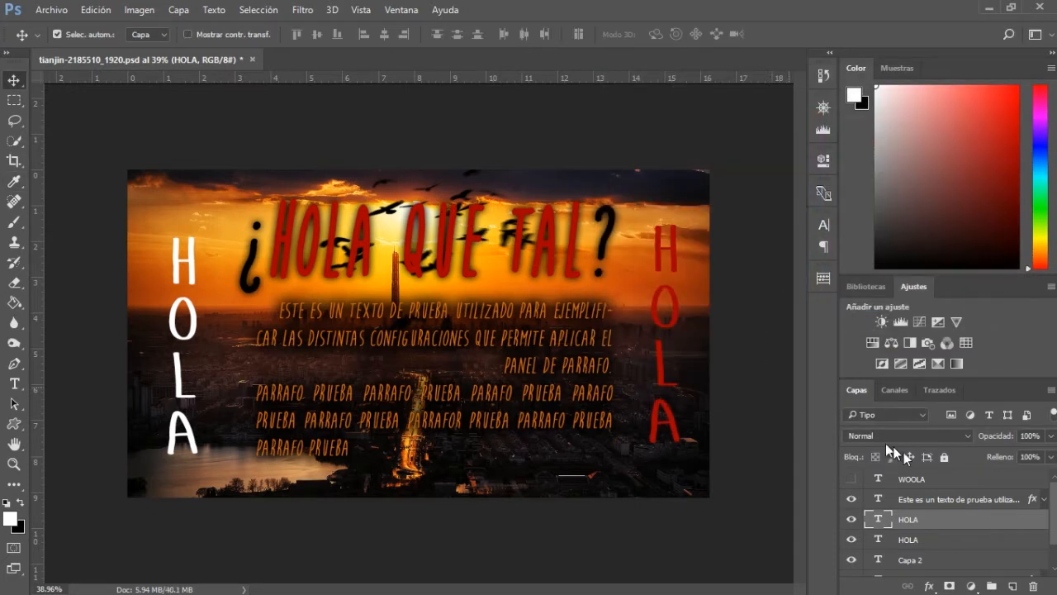
Identify the left-hand HOLA layer by toggling its visibility, and change its text color to black
click(880, 538)
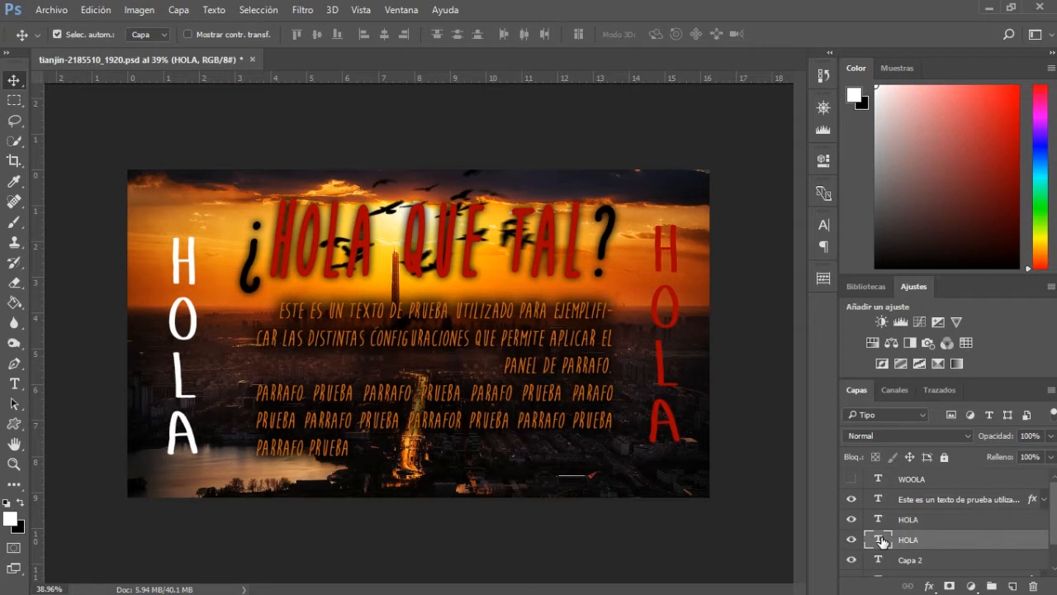
click(851, 539)
click(851, 539)
double_click(878, 539)
click(546, 34)
mouse_move(663, 222)
mouse_down()
mouse_move(604, 278)
mouse_move(604, 307)
mouse_up()
click(966, 101)
click(665, 34)
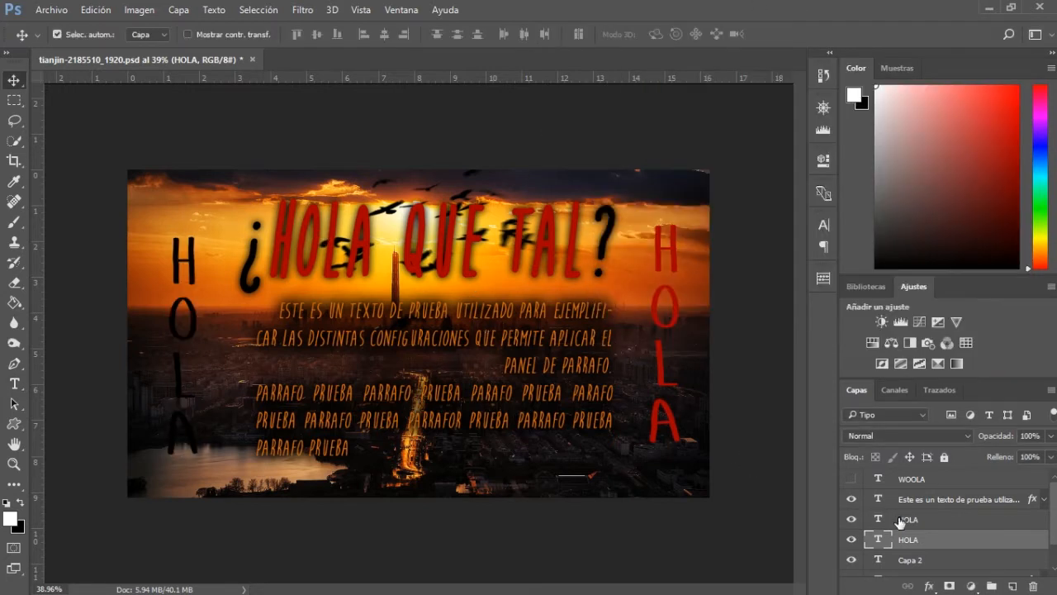
Recolor the left-hand HOLA text in the title's red and apply a slanted italic style to both vertical HOLA texts
right_click(876, 541)
click(891, 174)
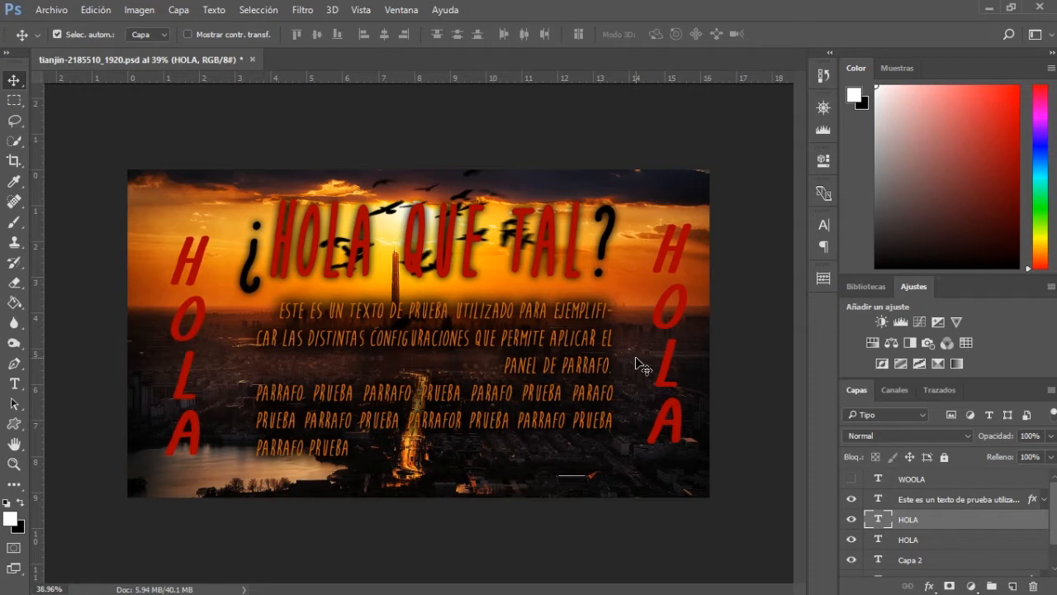
Look at the paragraph settings available for the right-hand vertical HOLA text, and put them away
click(826, 229)
click(704, 219)
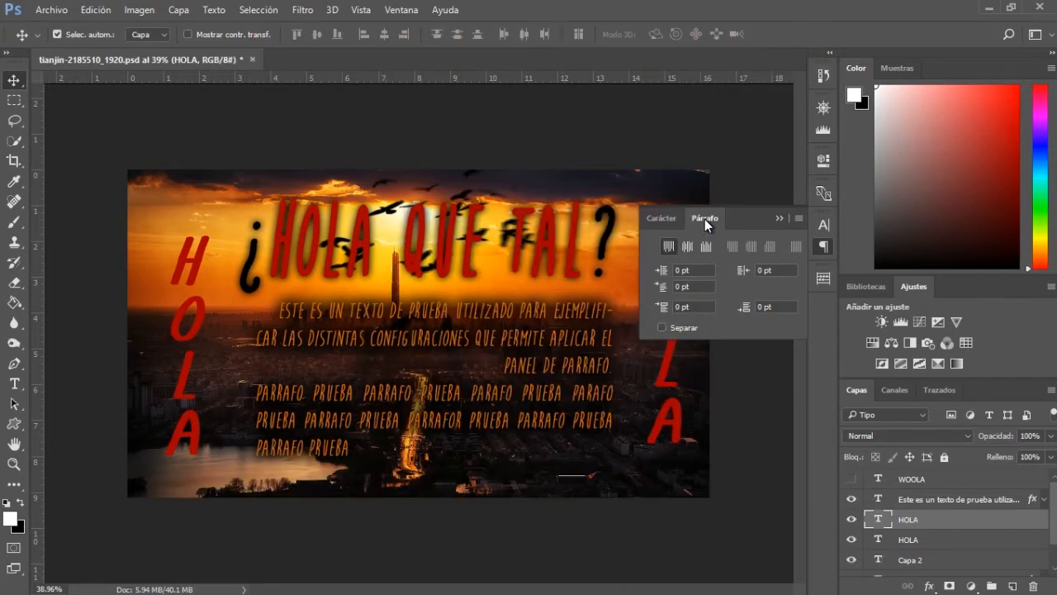
click(704, 219)
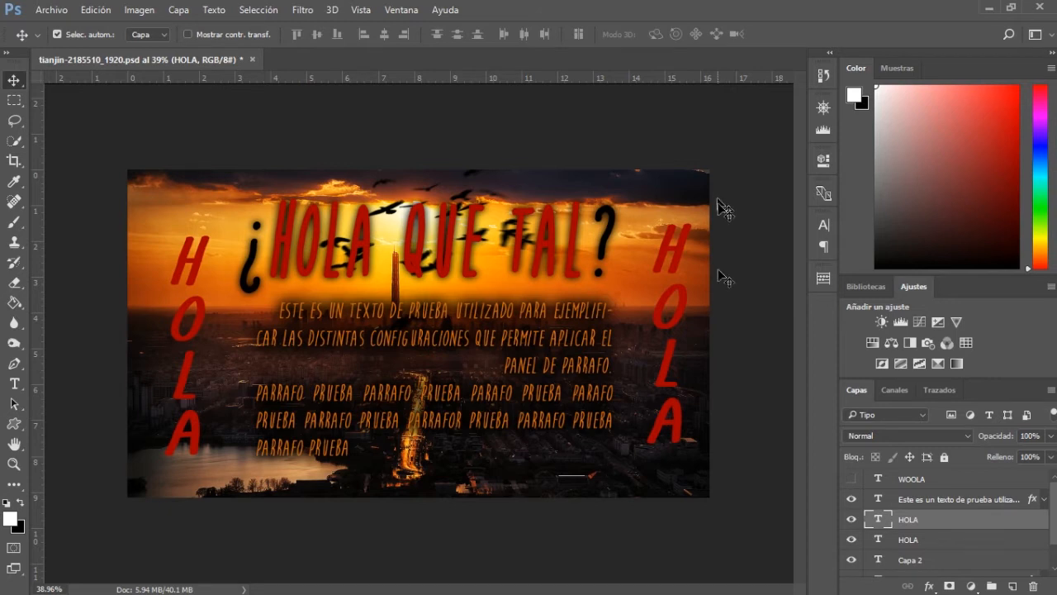
Show the hidden WOOLA text layer and move it down over the paragraph text
click(850, 478)
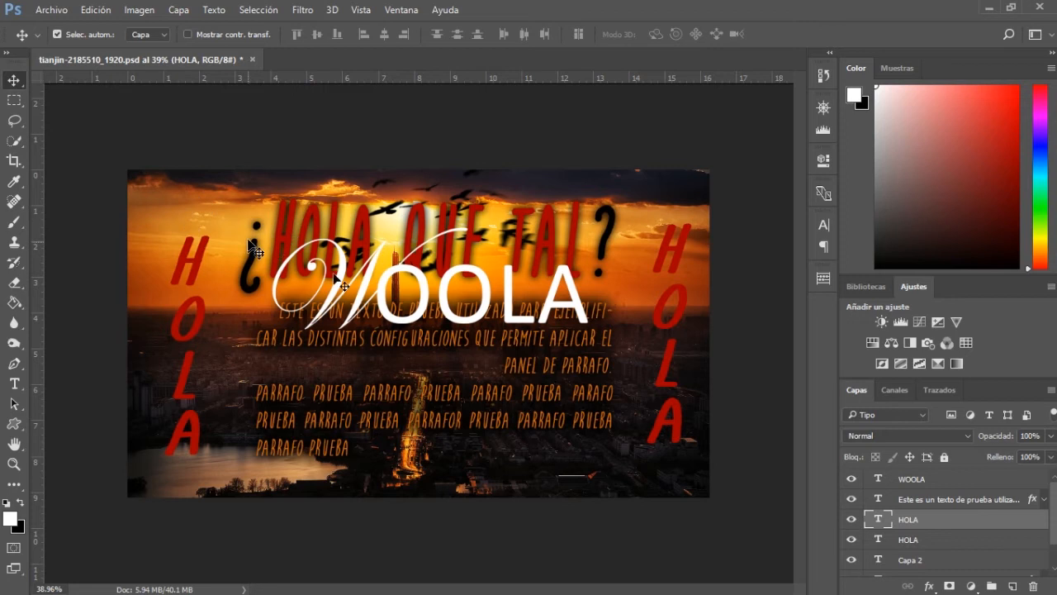
drag(382, 303, 387, 326)
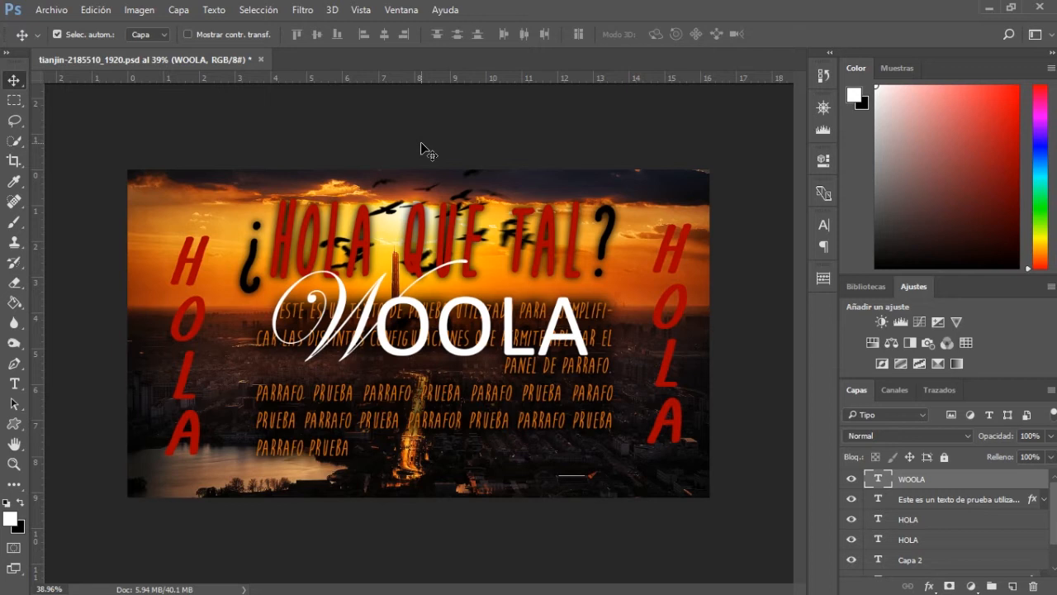
Set the WOOLA text's kerning to Óptica in the character settings, and put the settings away
click(822, 224)
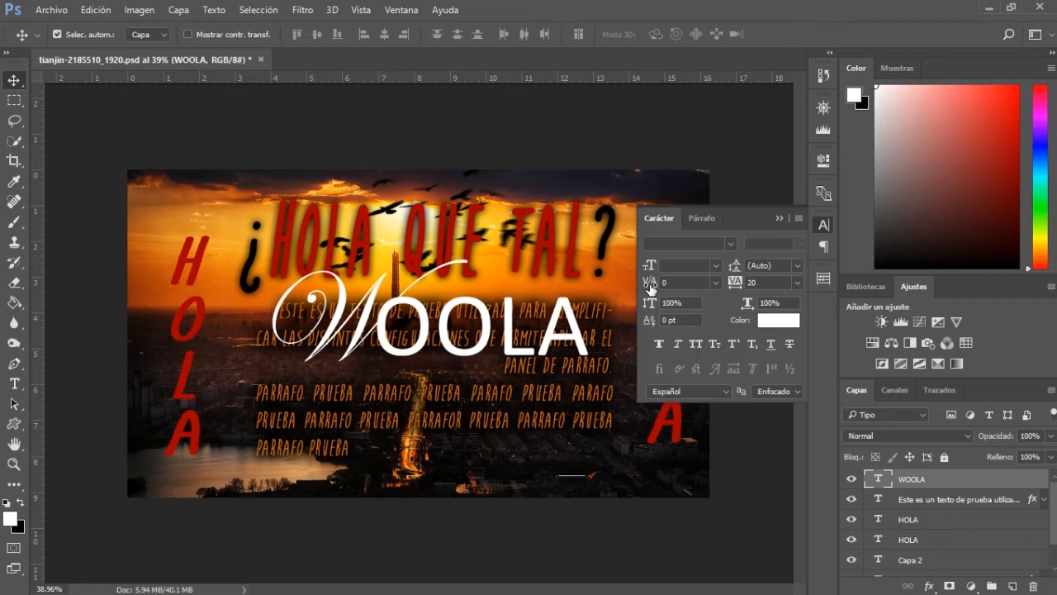
click(716, 283)
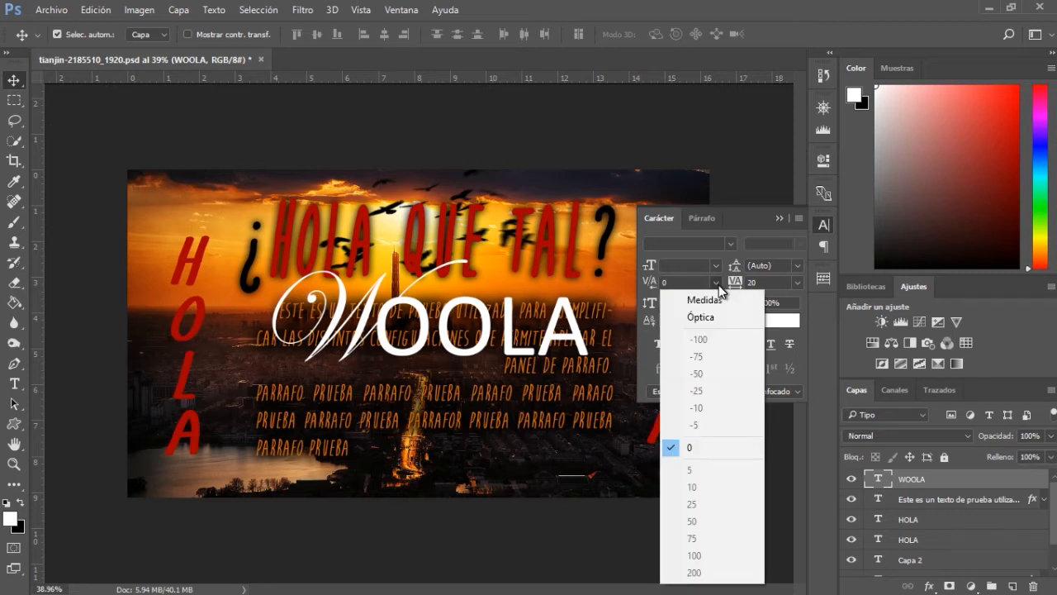
click(718, 285)
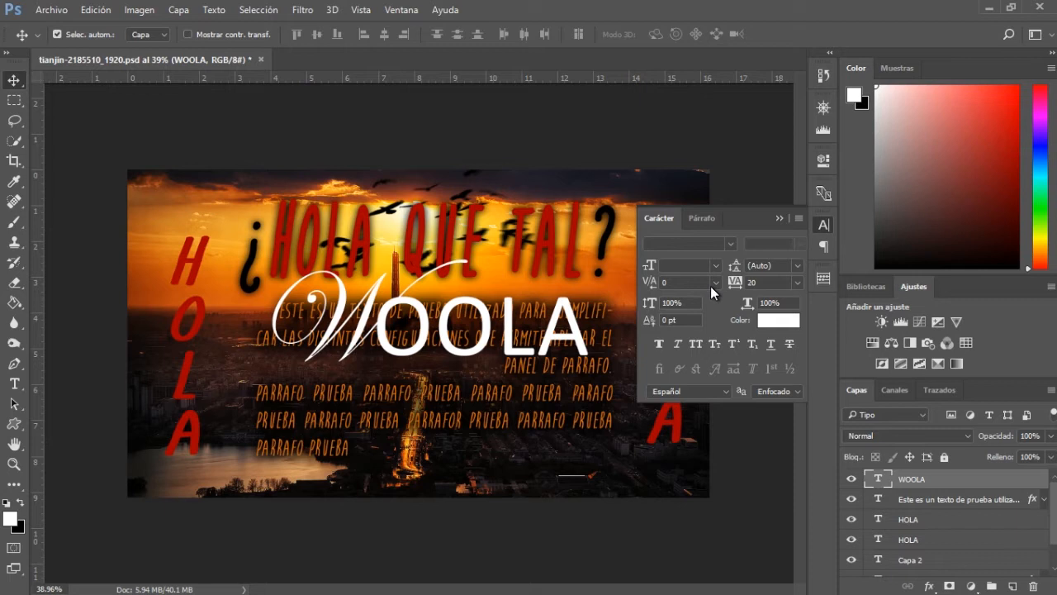
click(710, 285)
click(711, 286)
scroll(423, 325, up, 3)
scroll(423, 325, up, 1)
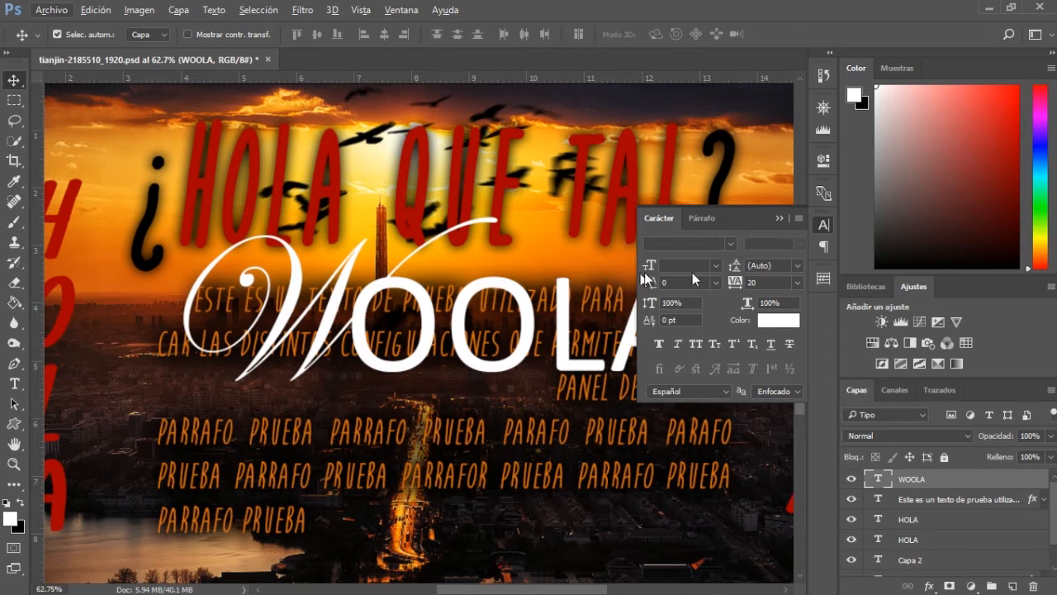
click(715, 282)
click(714, 316)
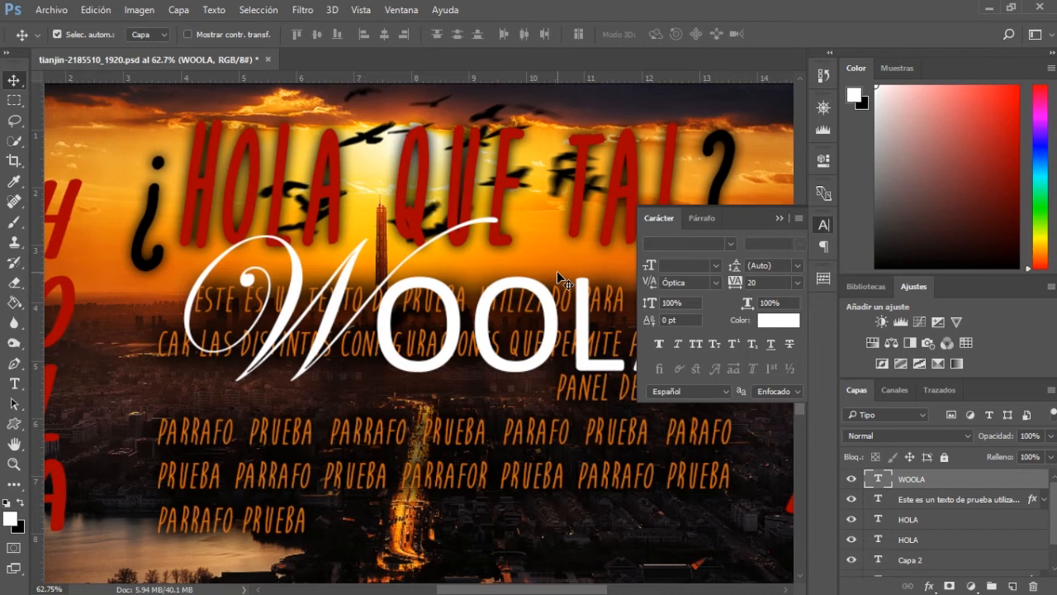
click(779, 218)
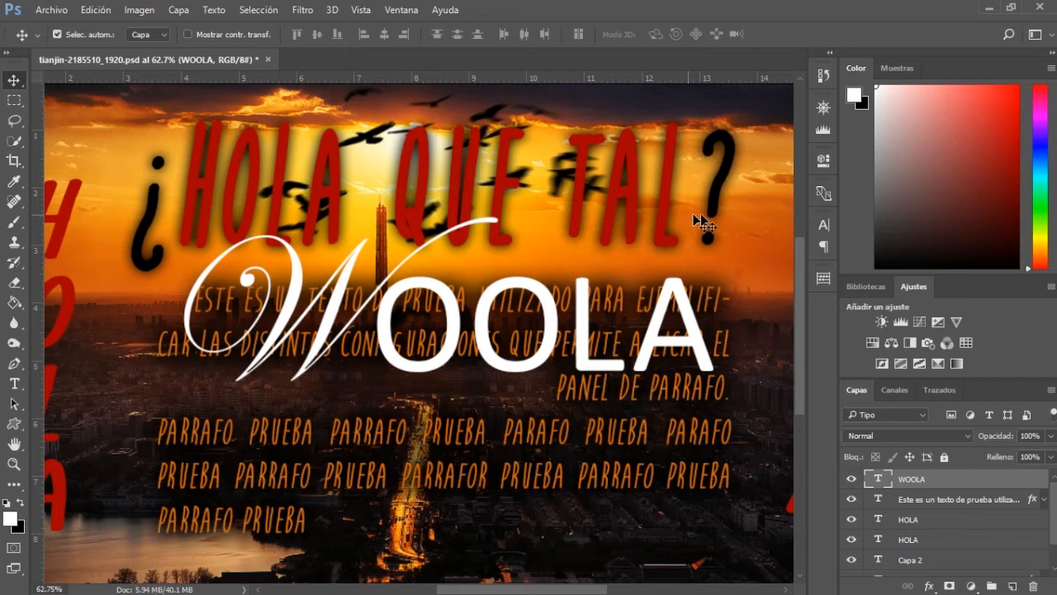
Review the kerning options available for the WOOLA text without changing them, and close the character settings
click(820, 225)
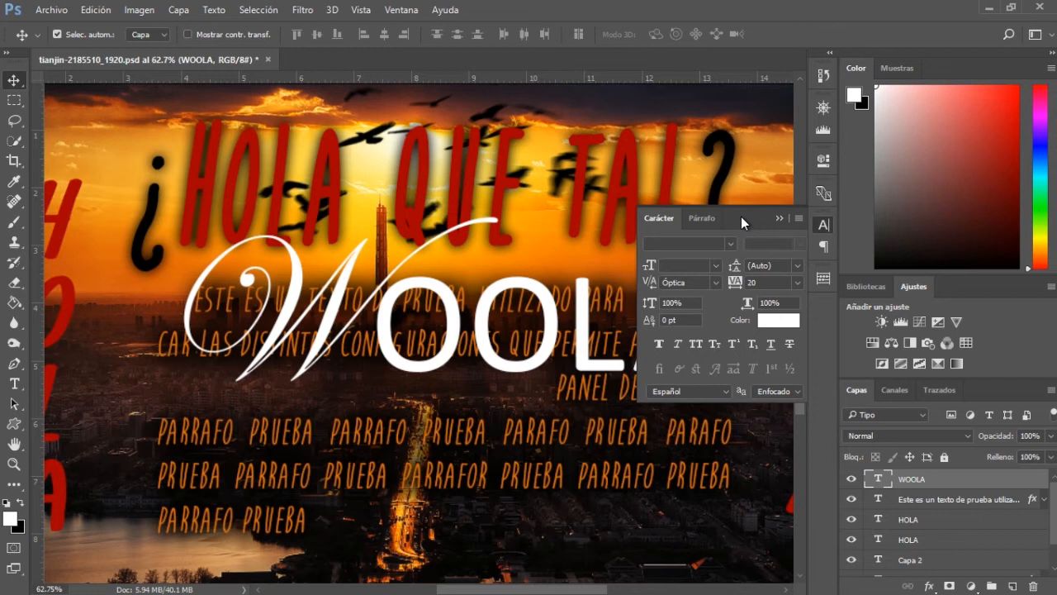
click(718, 284)
click(718, 284)
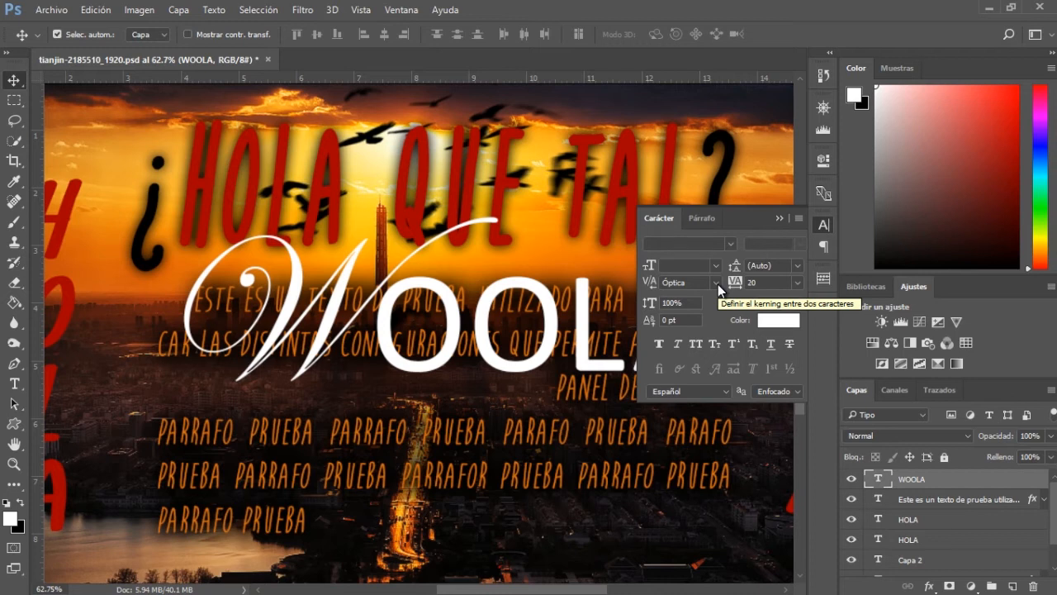
click(718, 284)
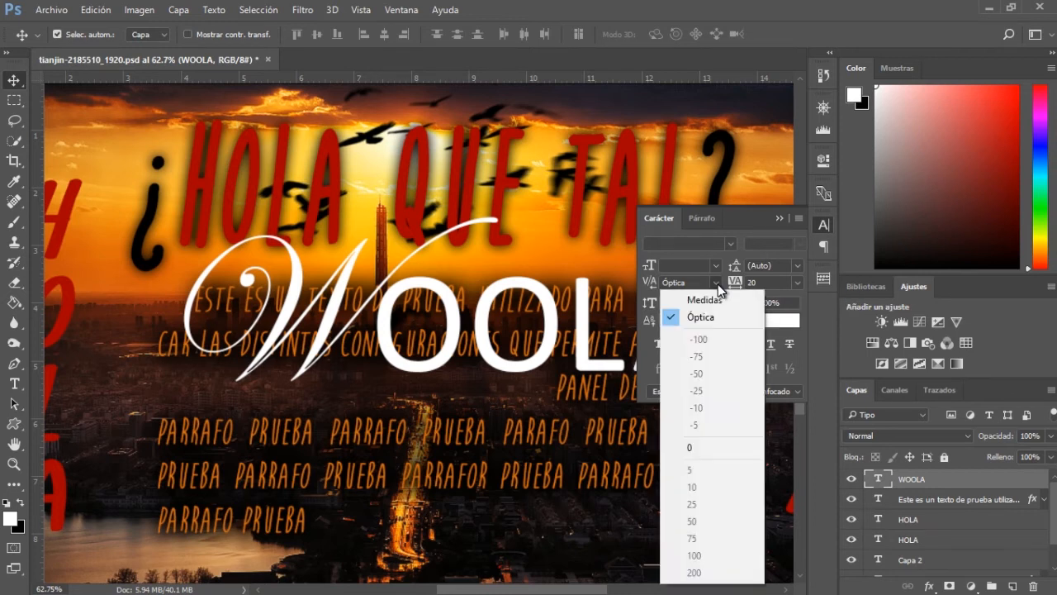
click(715, 283)
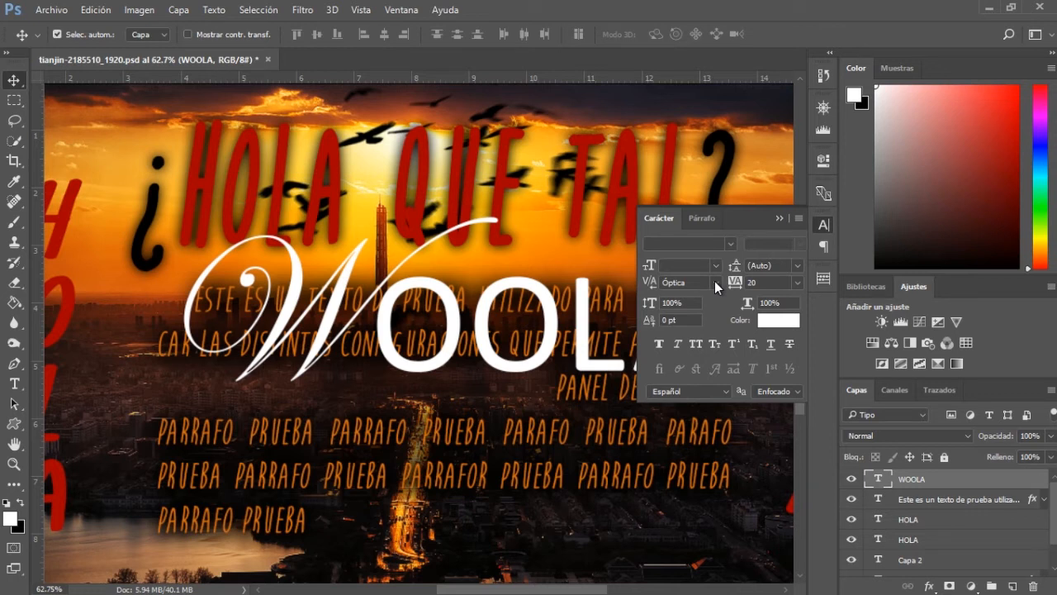
click(778, 217)
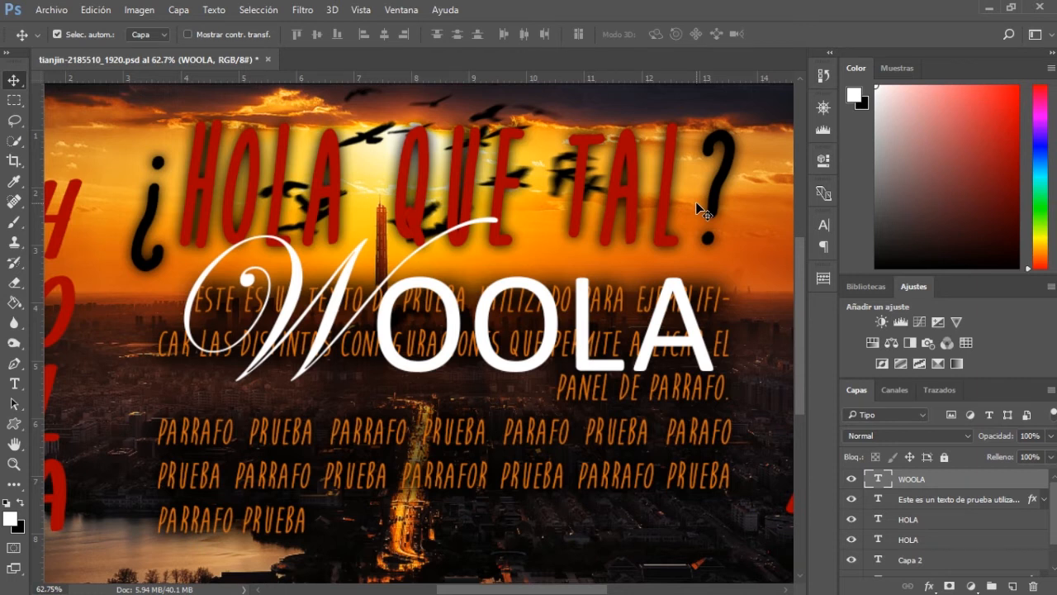
scroll(751, 417, down, 2)
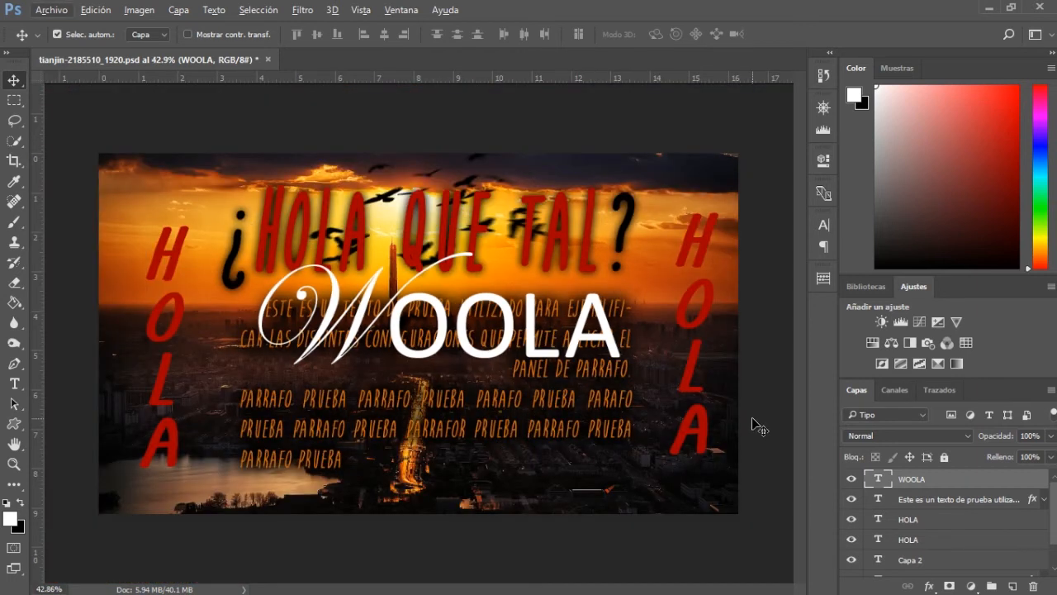